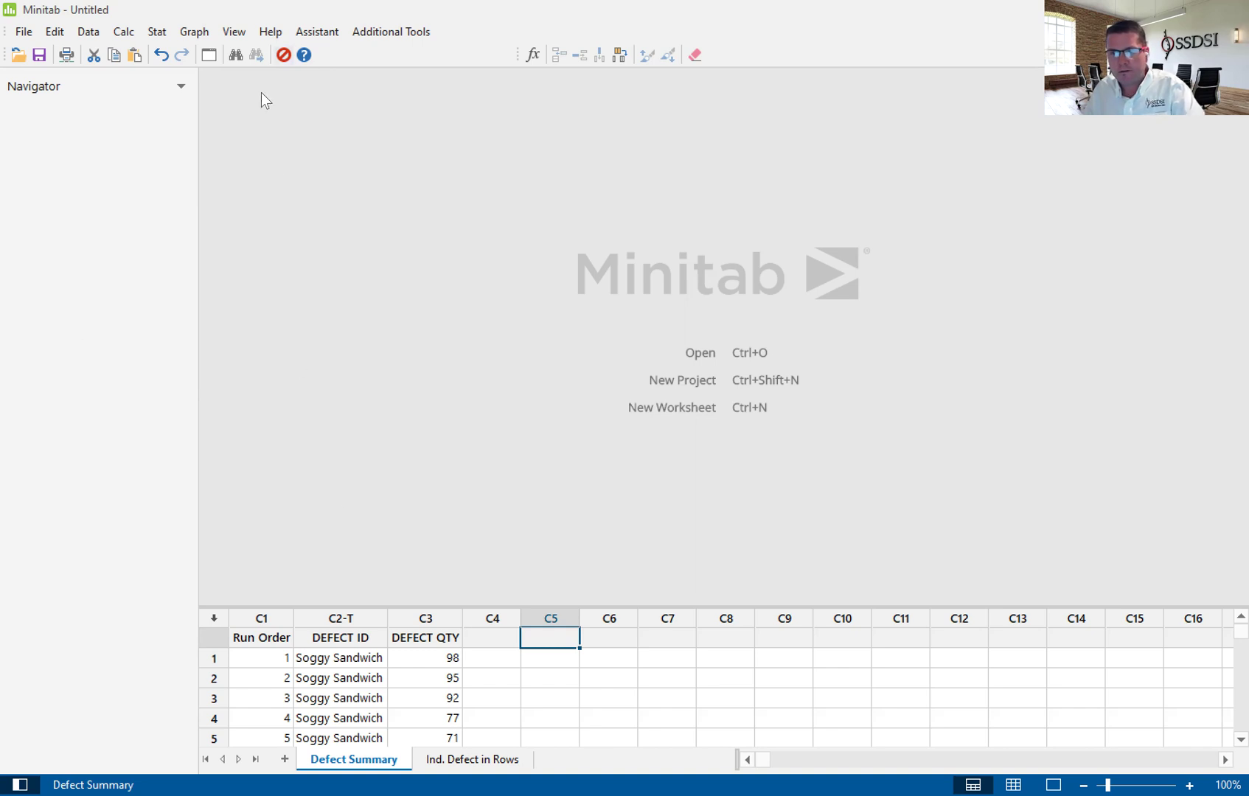
# Step: Open Graphical Analysis from the Assistant menu to see graph choices such as Pareto Chart
pyautogui.hotkey('alt', 'n')
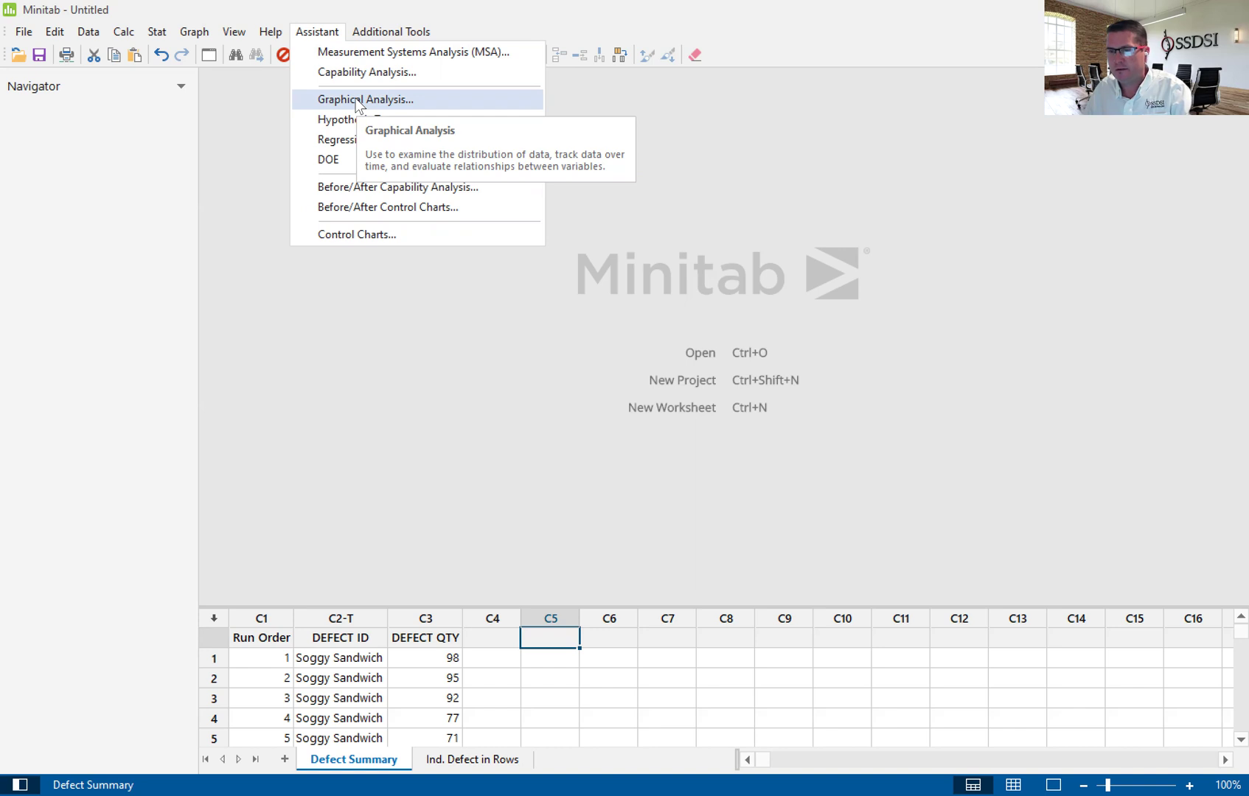
pyautogui.click(357, 103)
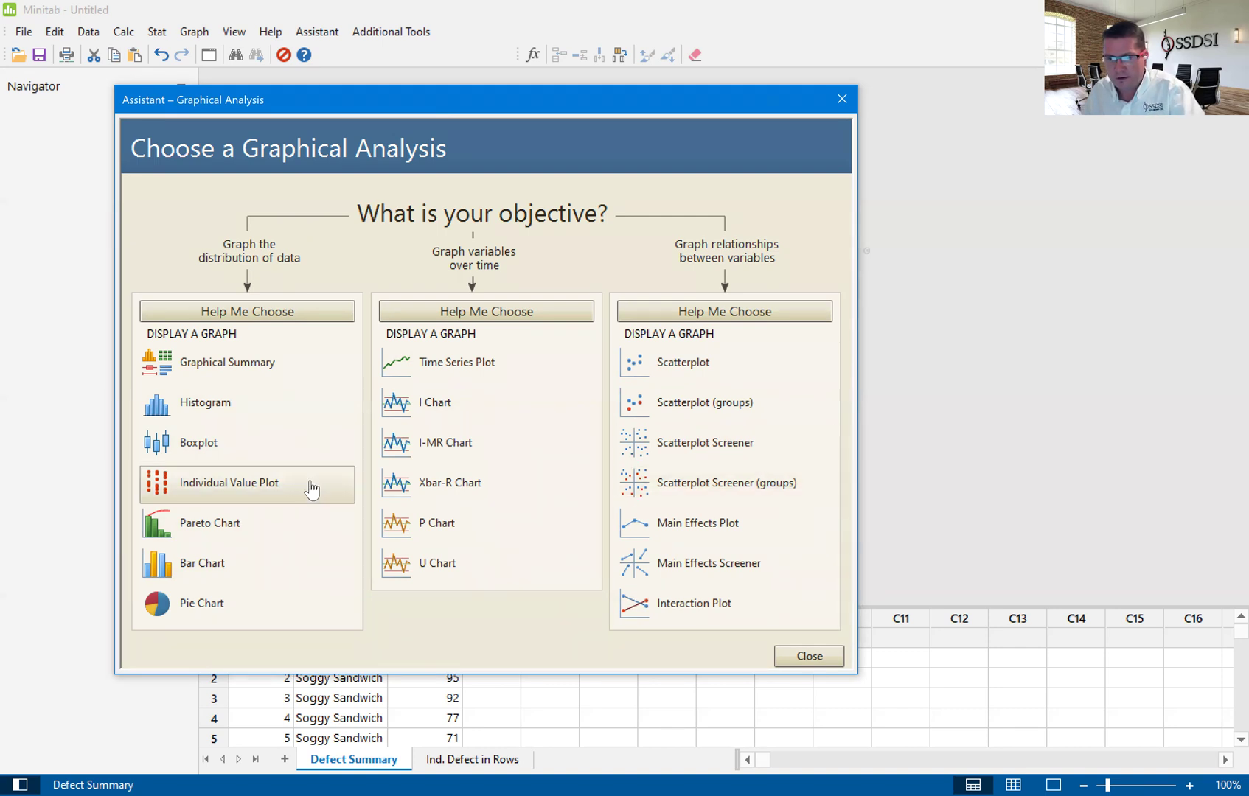
# Step: Start a Pareto Chart with data arranged as summarized values in a table
pyautogui.click(217, 525)
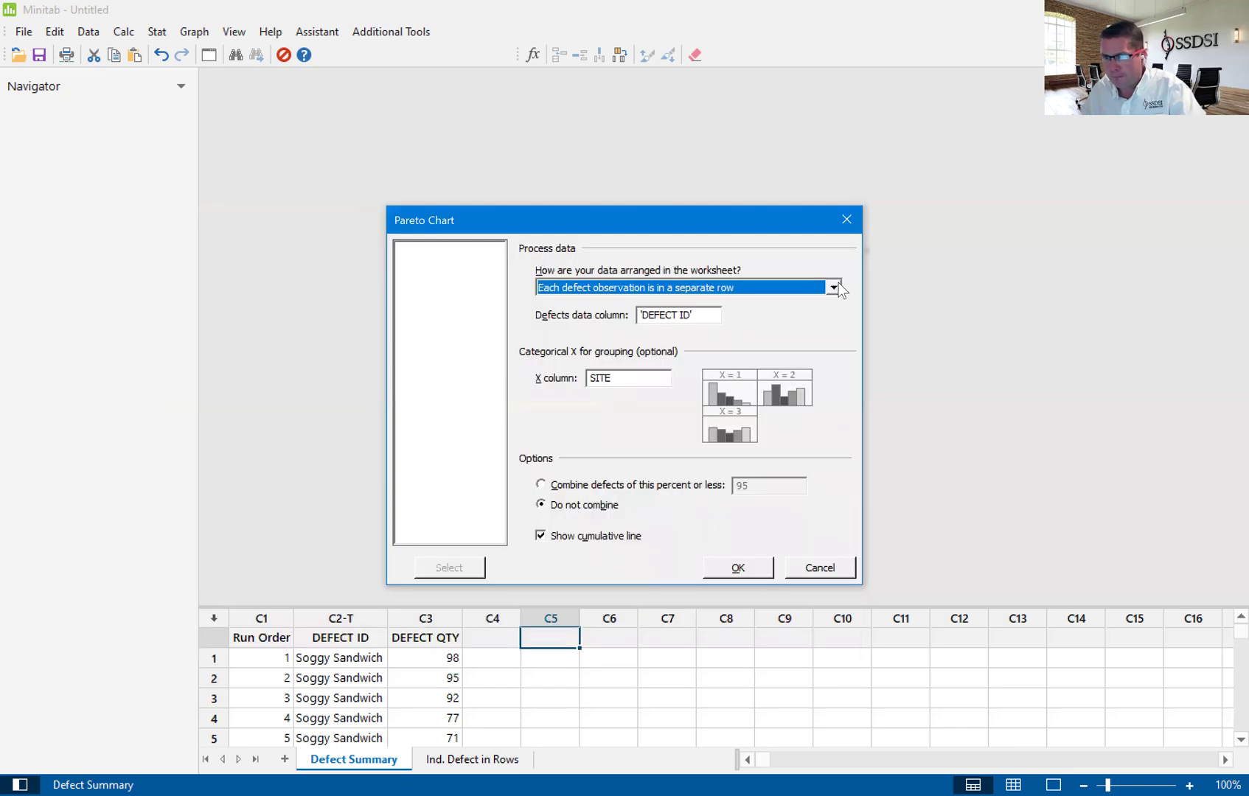
pyautogui.click(834, 287)
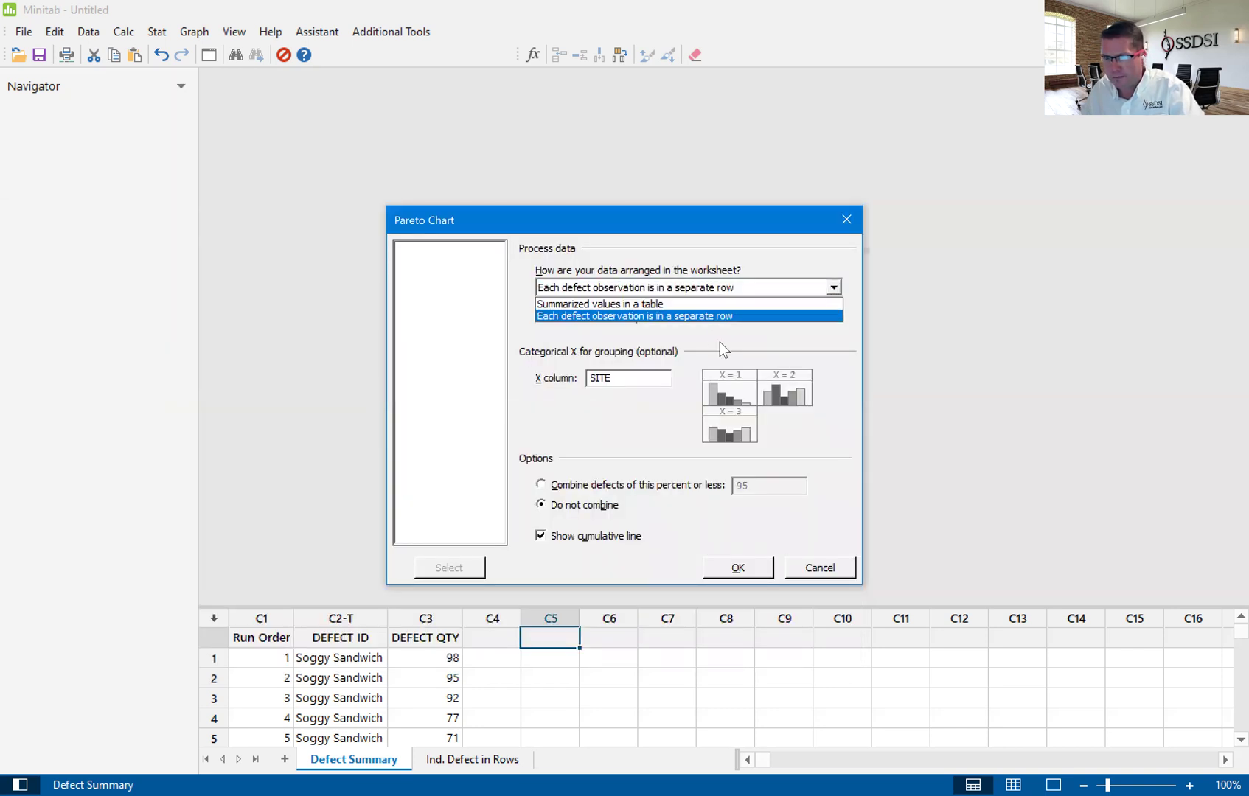
pyautogui.click(673, 302)
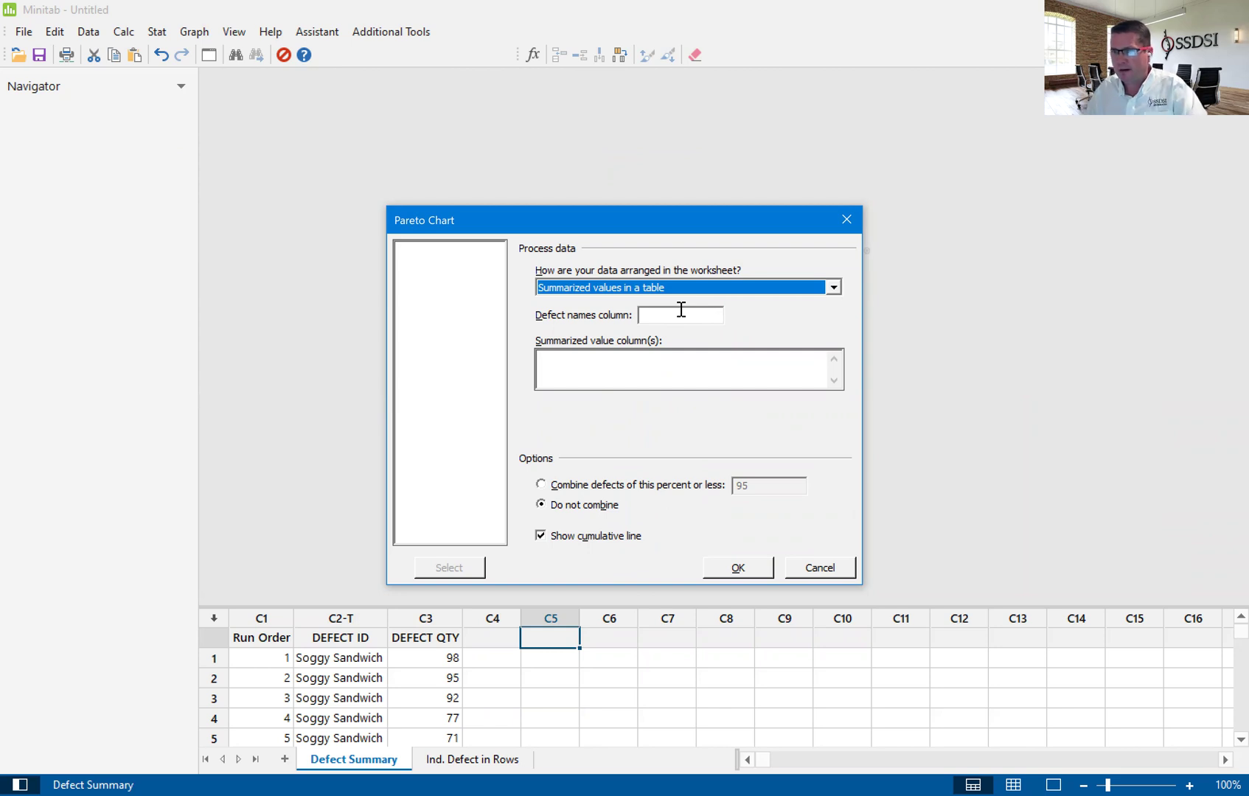
pyautogui.click(834, 287)
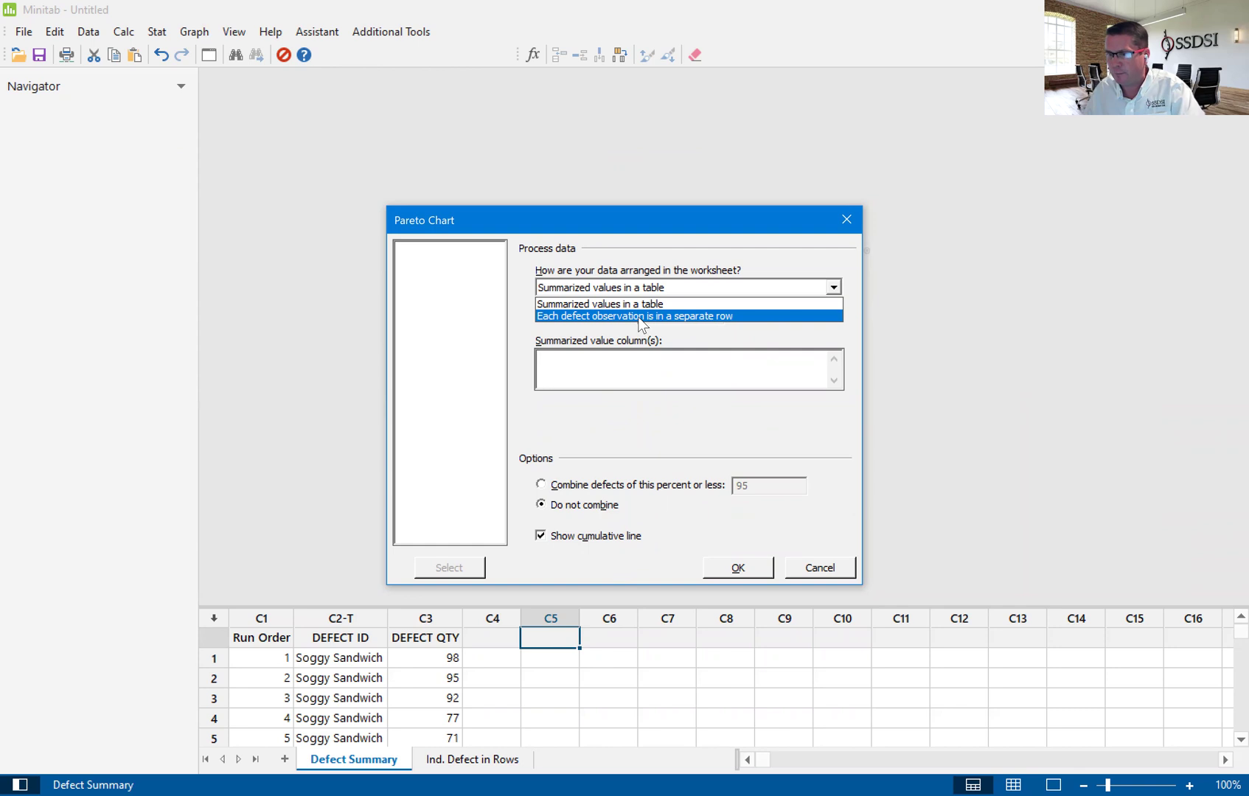
pyautogui.click(639, 320)
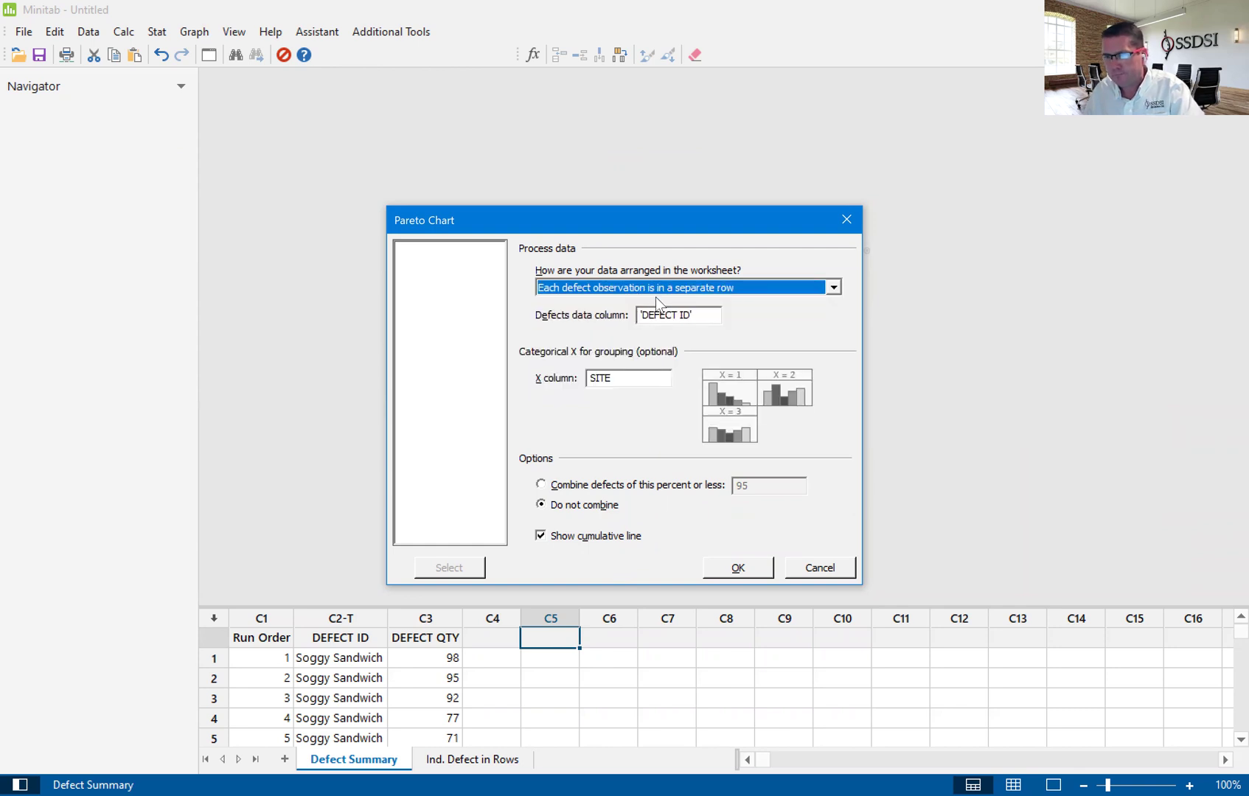
pyautogui.click(653, 297)
pyautogui.click(609, 299)
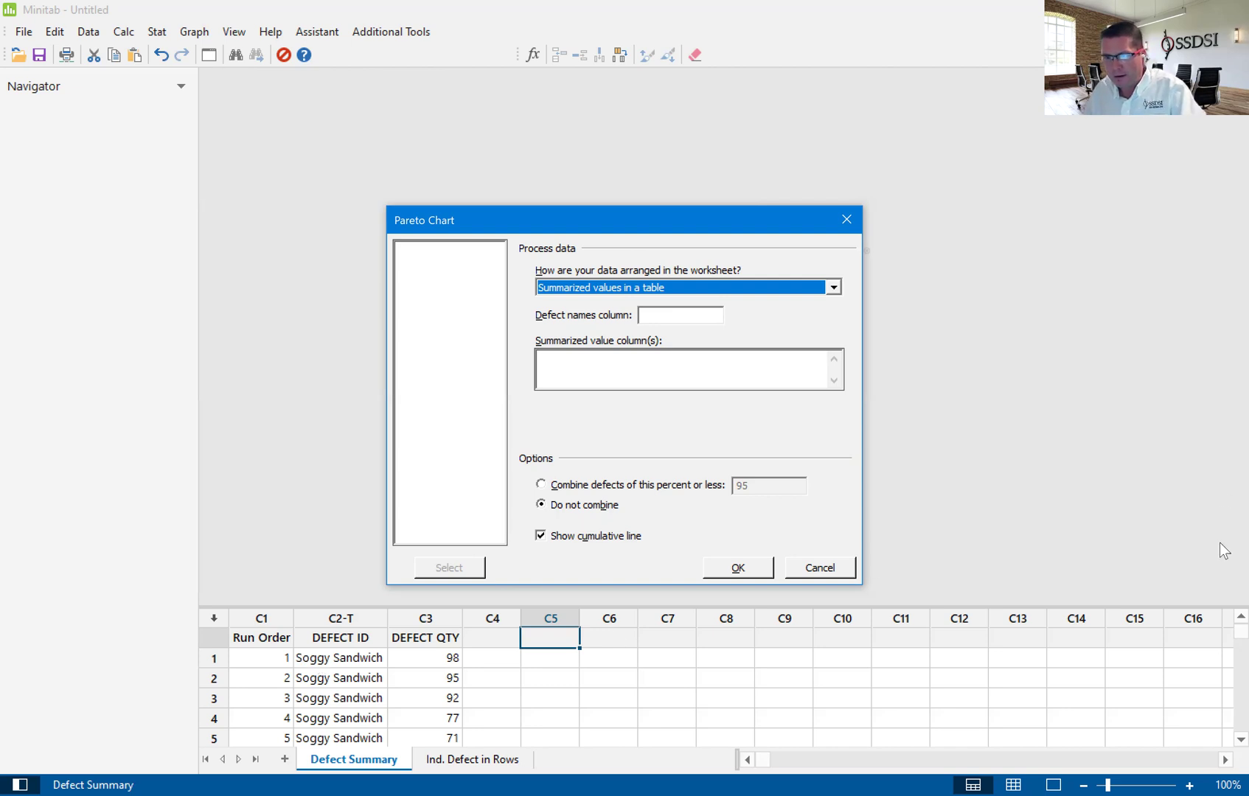
# Step: Assign C2 DEFECT ID as the Pareto chart's defect names column
pyautogui.click(667, 317)
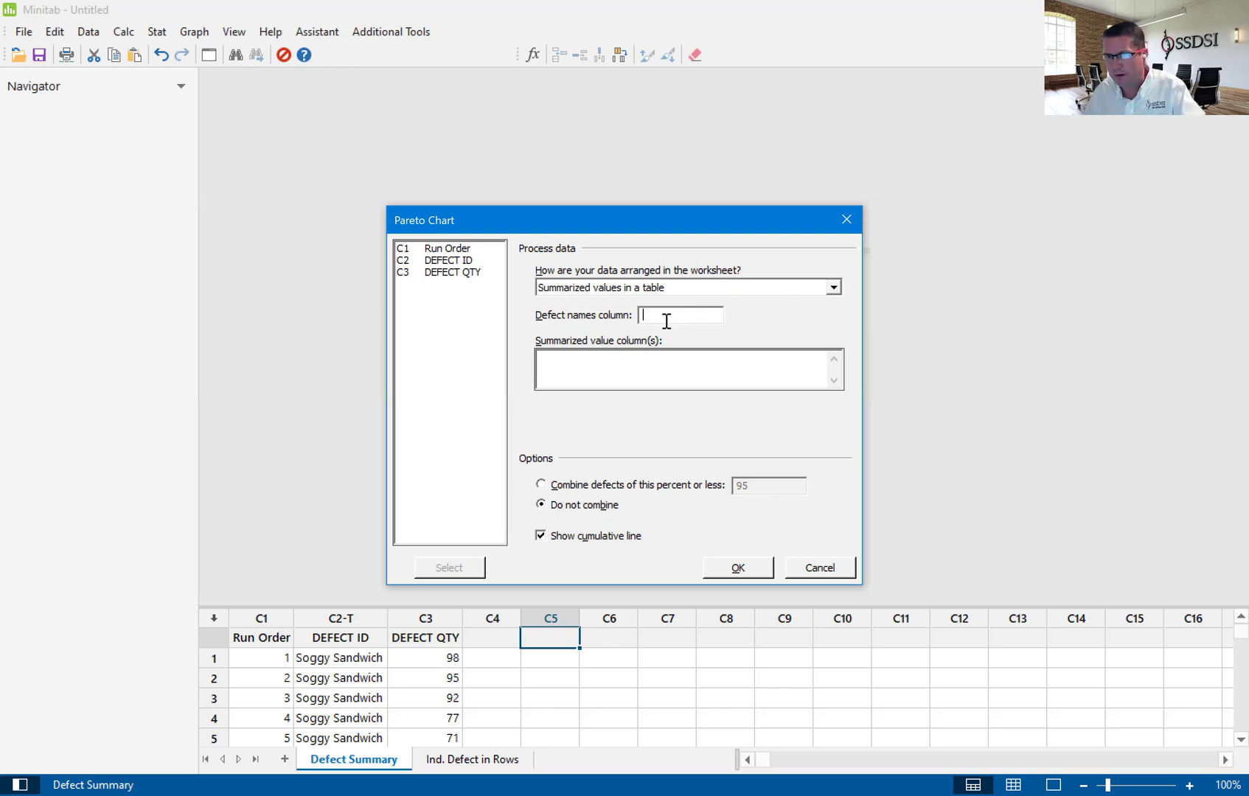
pyautogui.doubleClick(442, 260)
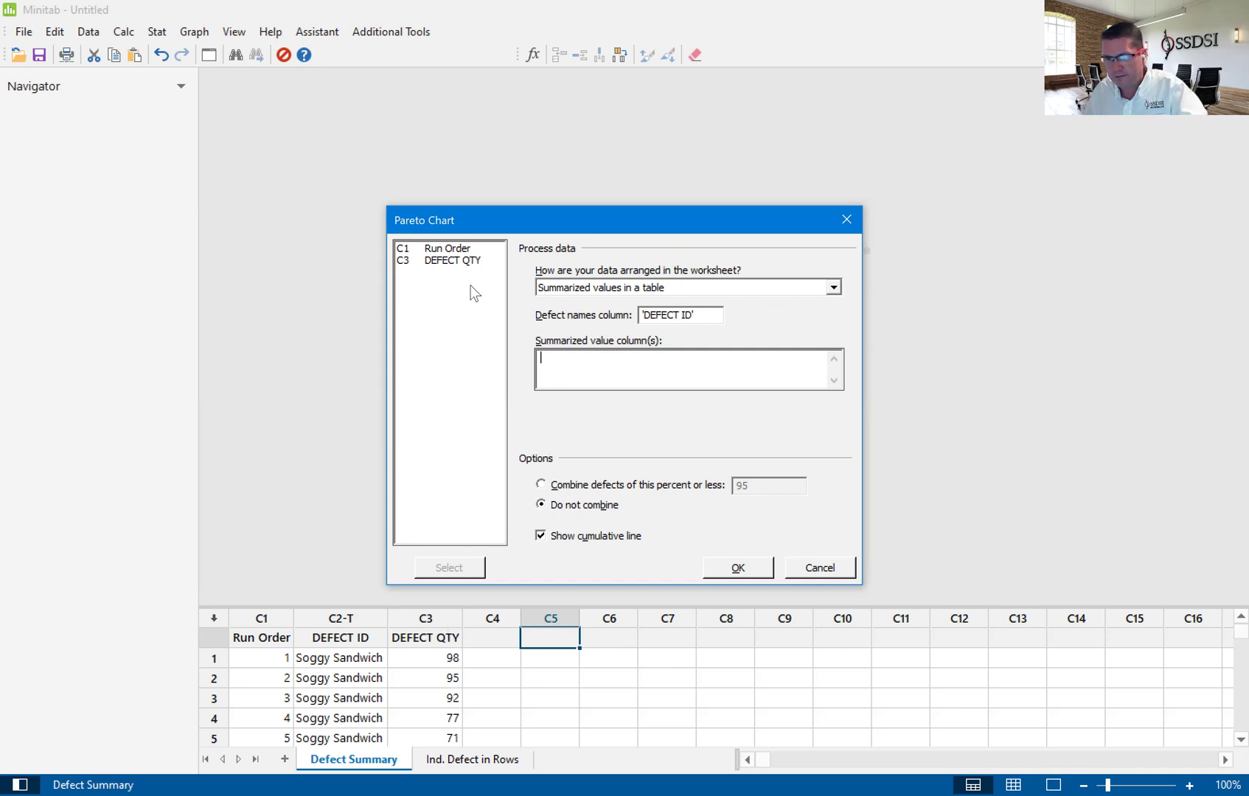
# Step: Assign C3 DEFECT QTY as the summarized value column
pyautogui.click(451, 262)
pyautogui.doubleClick(450, 261)
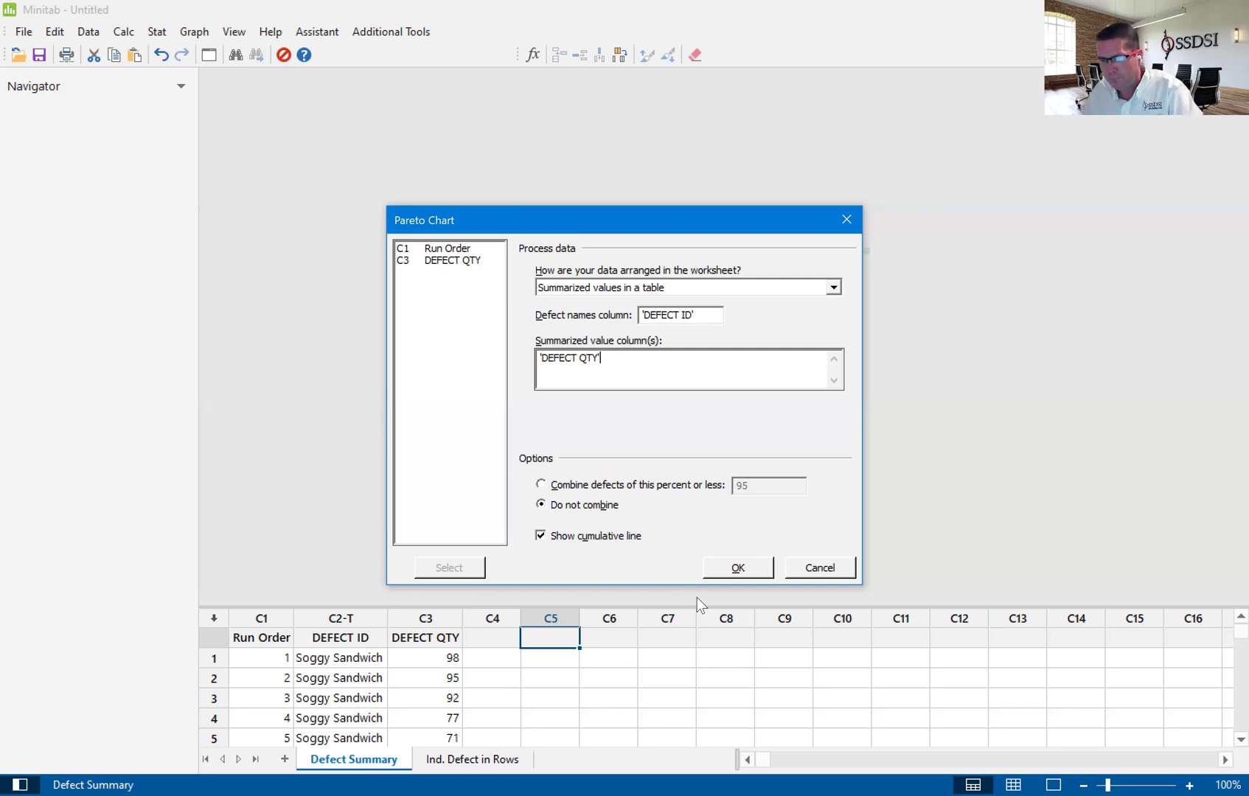
pyautogui.click(738, 568)
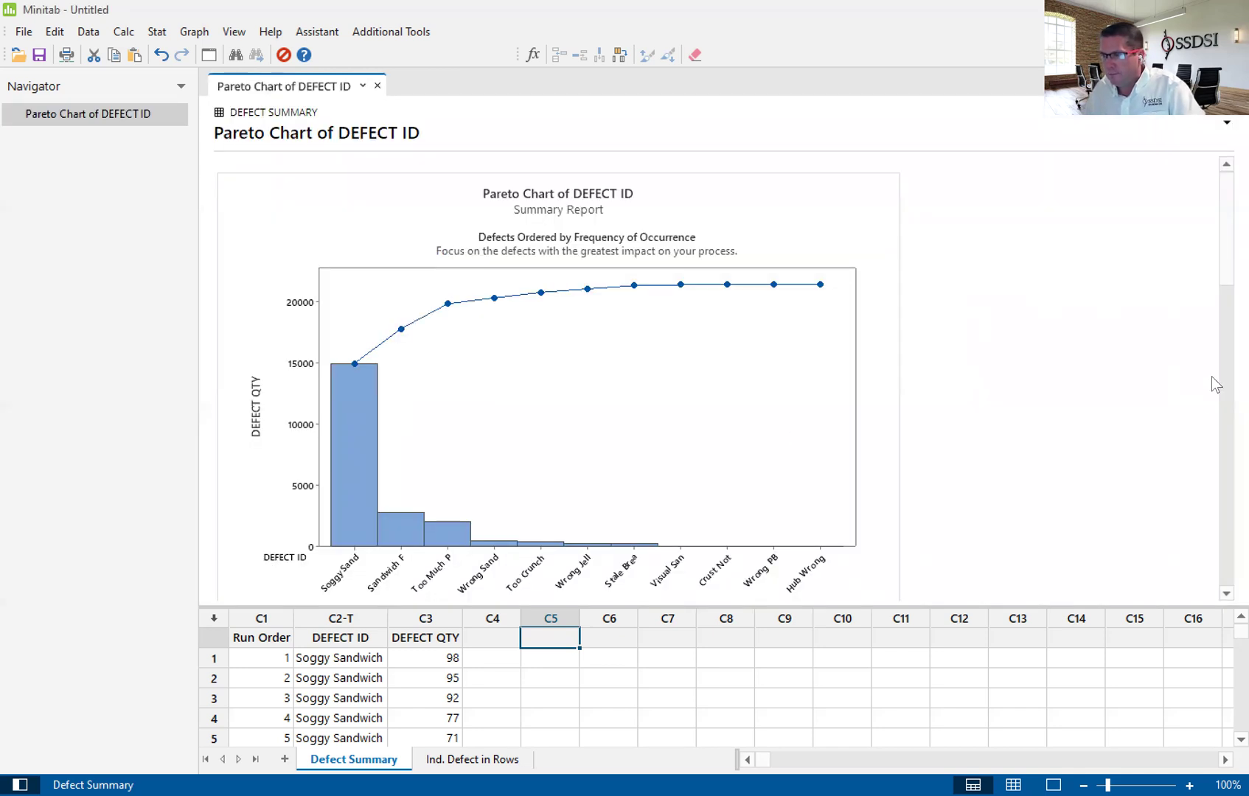
pyautogui.moveTo(1220, 265)
pyautogui.mouseDown()
pyautogui.moveTo(1219, 320)
pyautogui.moveTo(1219, 247)
pyautogui.mouseUp()
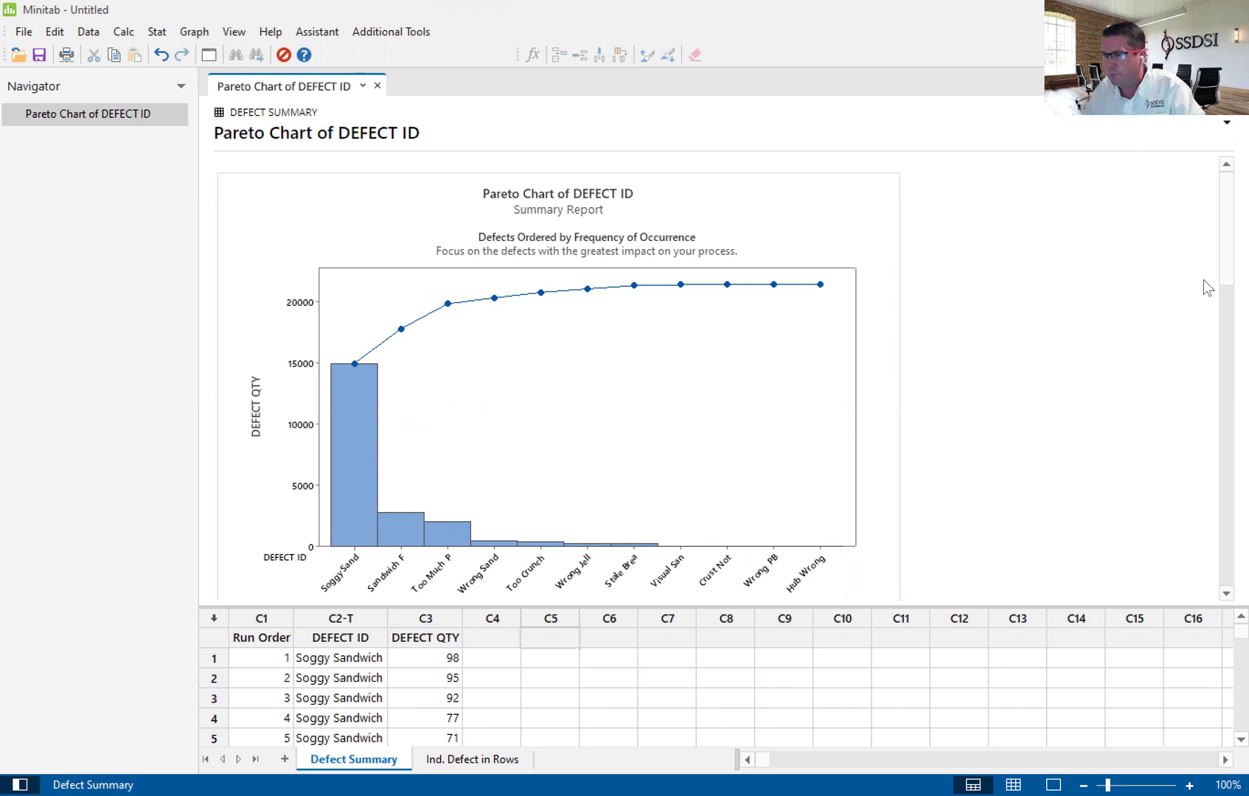
pyautogui.scroll(-3, 1224, 306)
pyautogui.scroll(-2, 1223, 313)
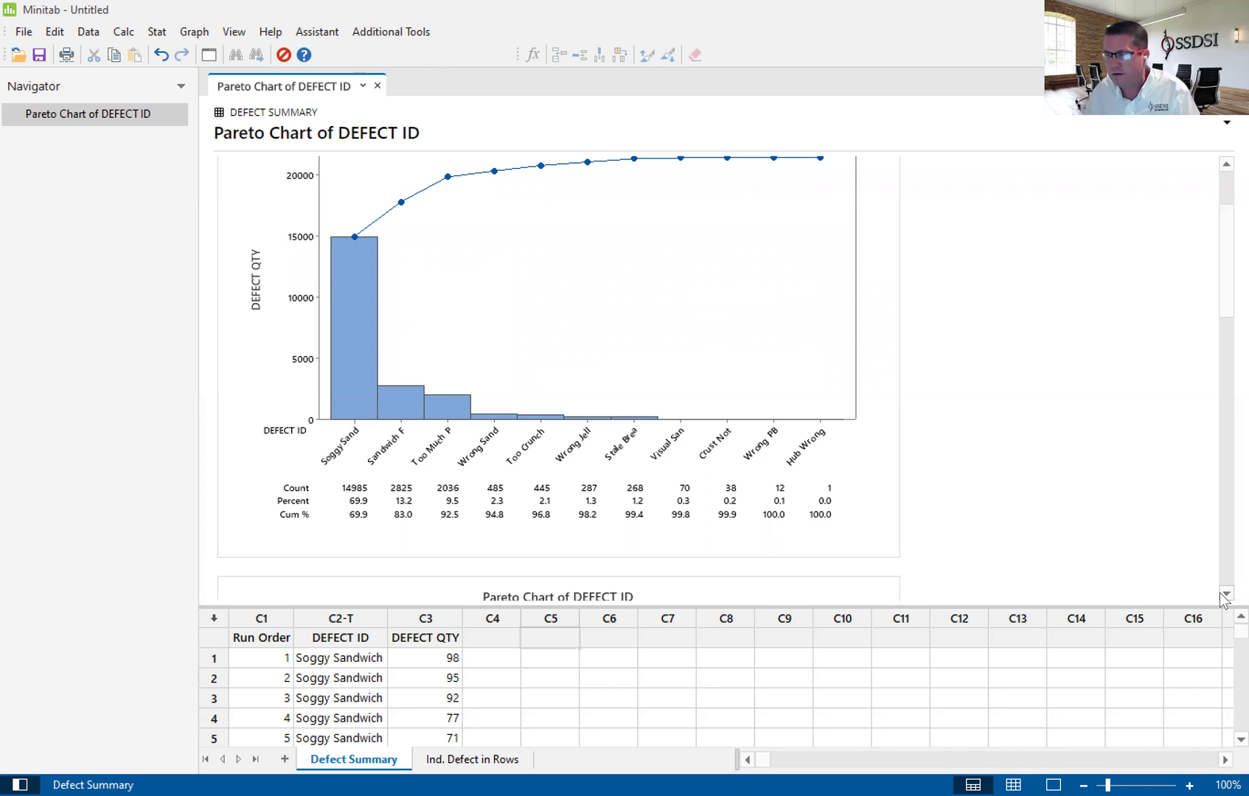
pyautogui.scroll(-3, 1224, 597)
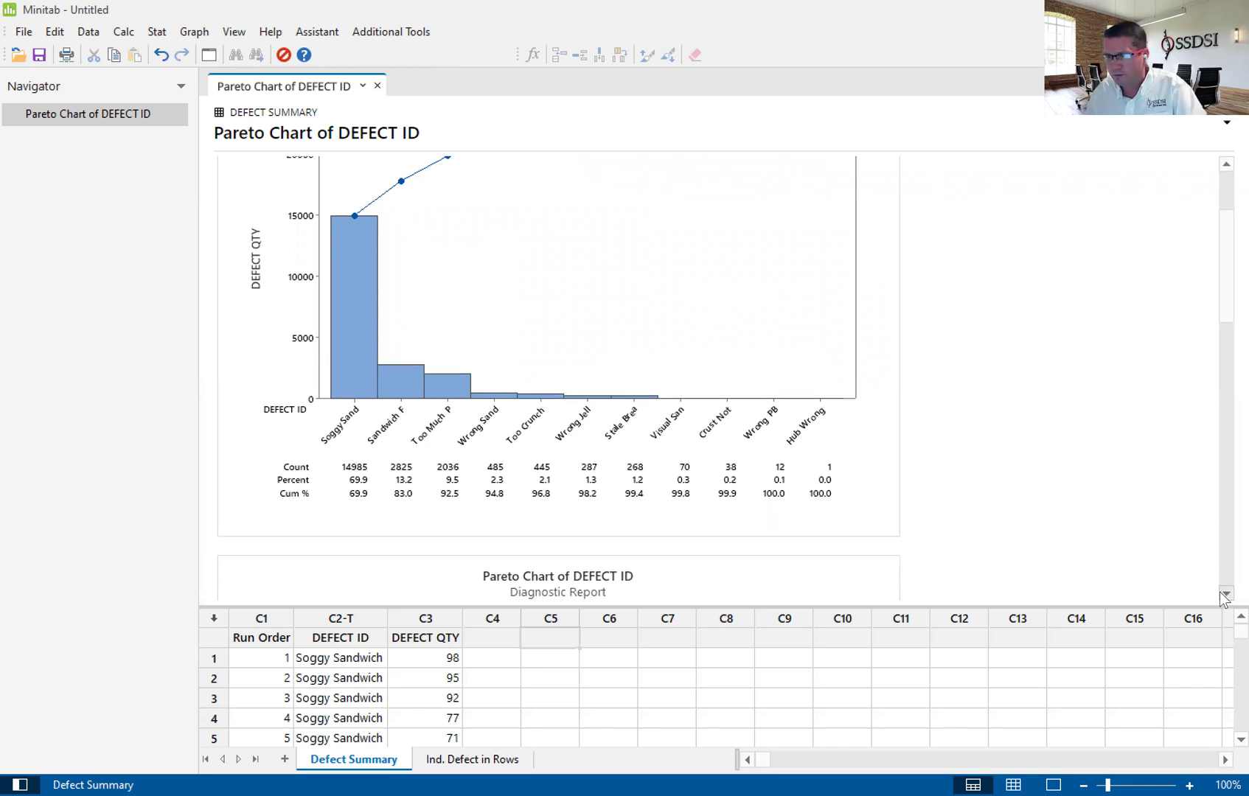
pyautogui.scroll(-5, 1224, 597)
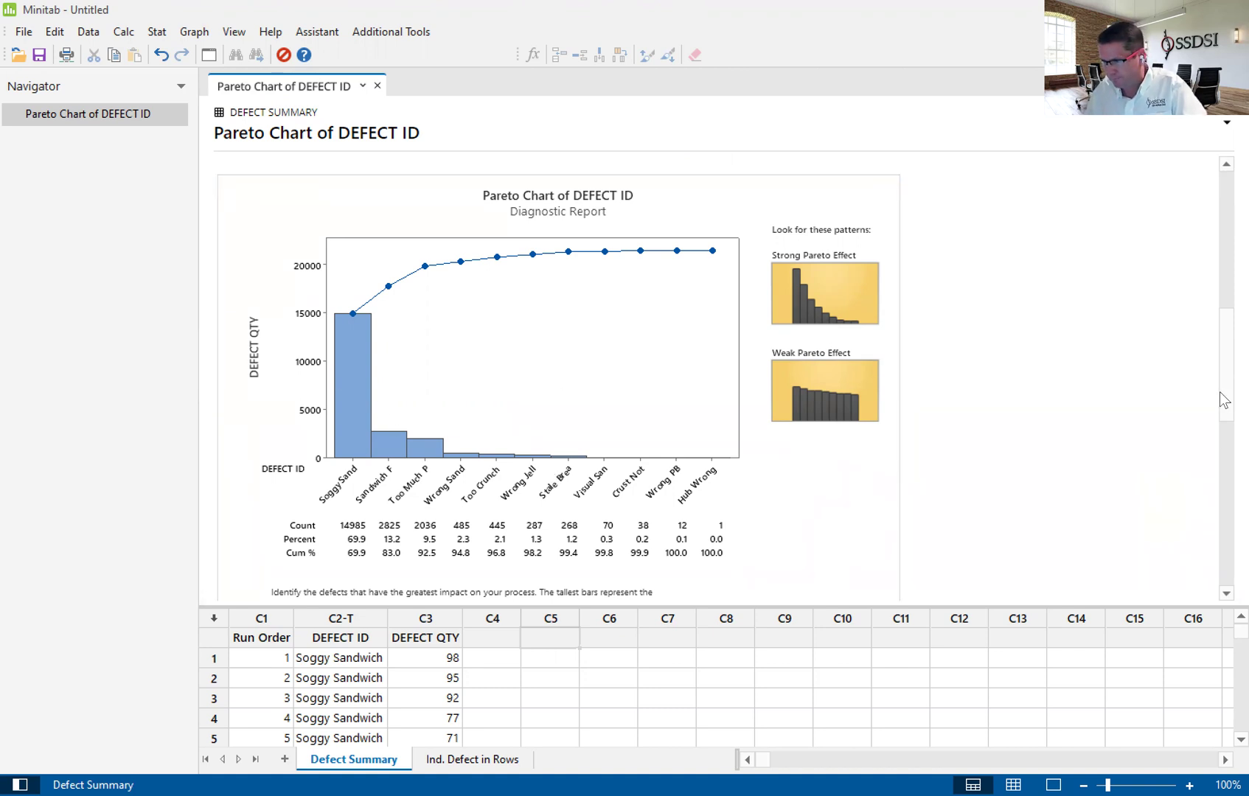
pyautogui.moveTo(1220, 400); pyautogui.dragTo(1219, 524)
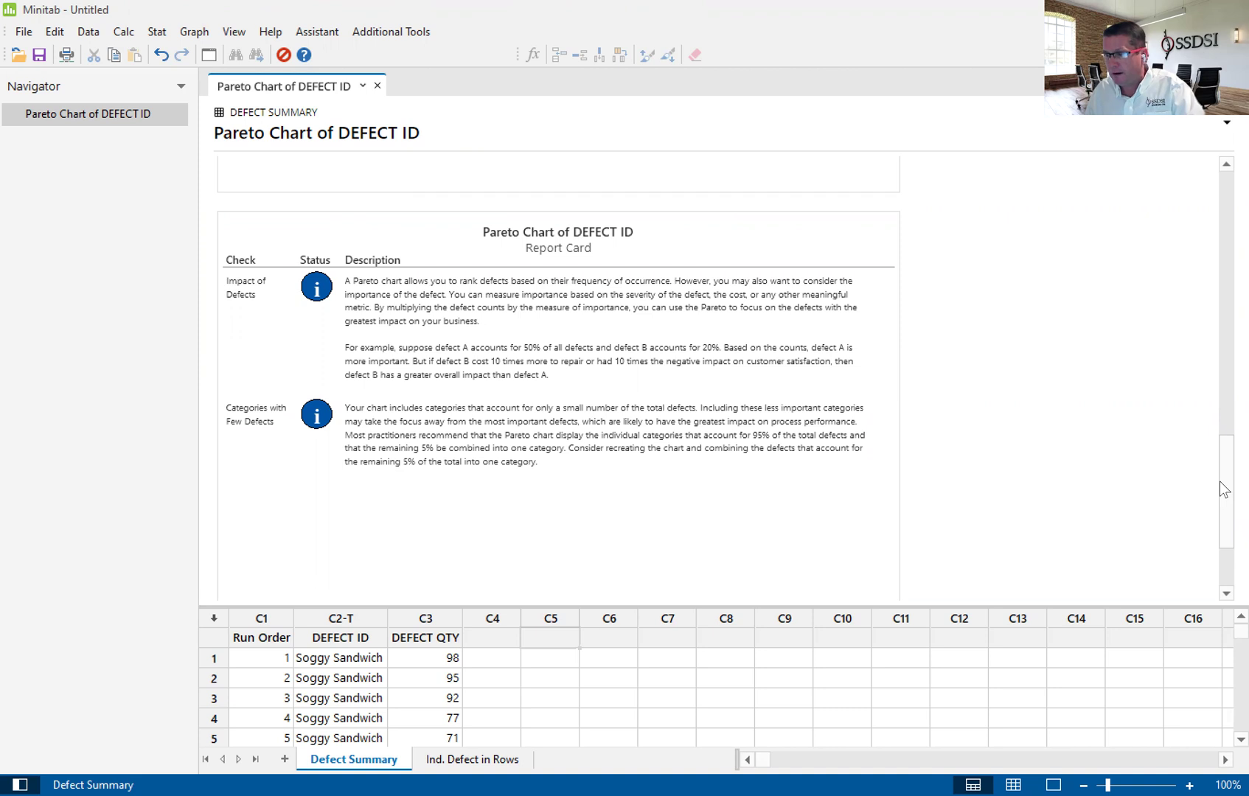
pyautogui.moveTo(1220, 481); pyautogui.dragTo(1220, 434)
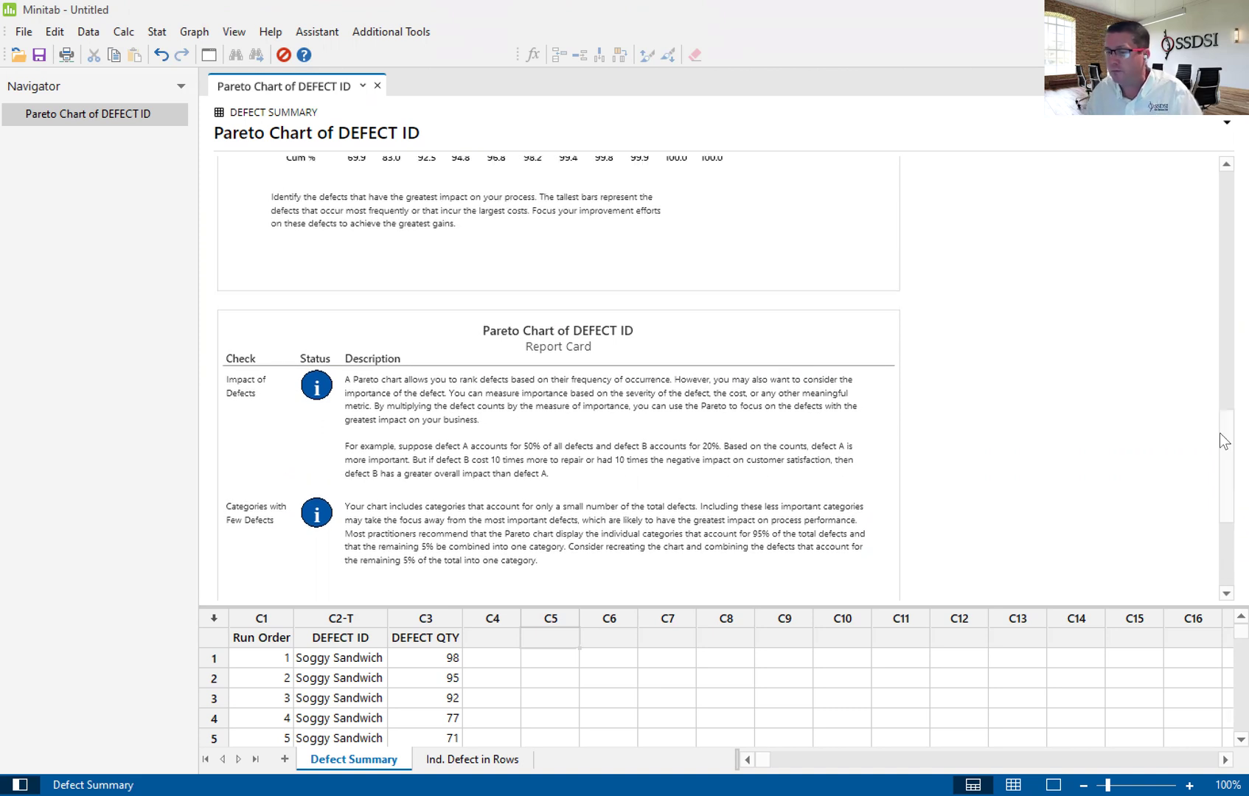
pyautogui.moveTo(1219, 434); pyautogui.dragTo(1220, 455)
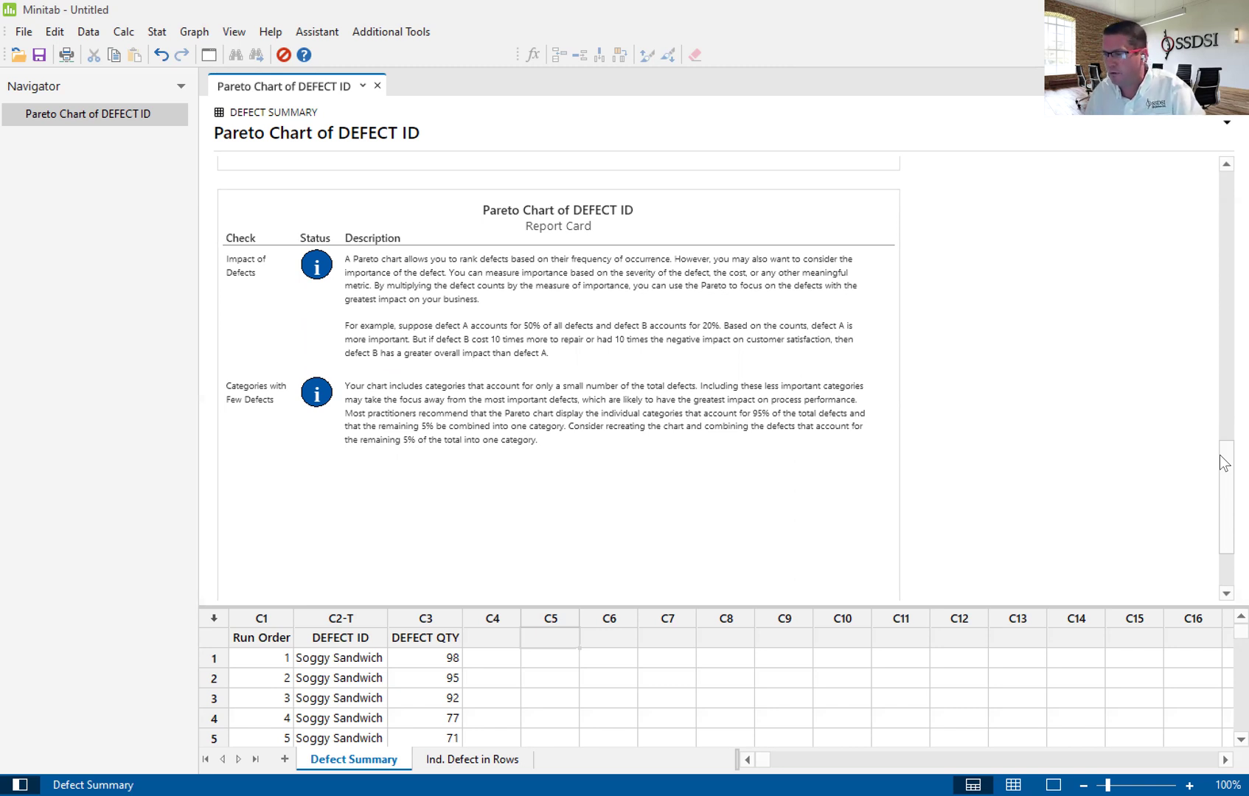
pyautogui.moveTo(1220, 463); pyautogui.dragTo(1219, 164)
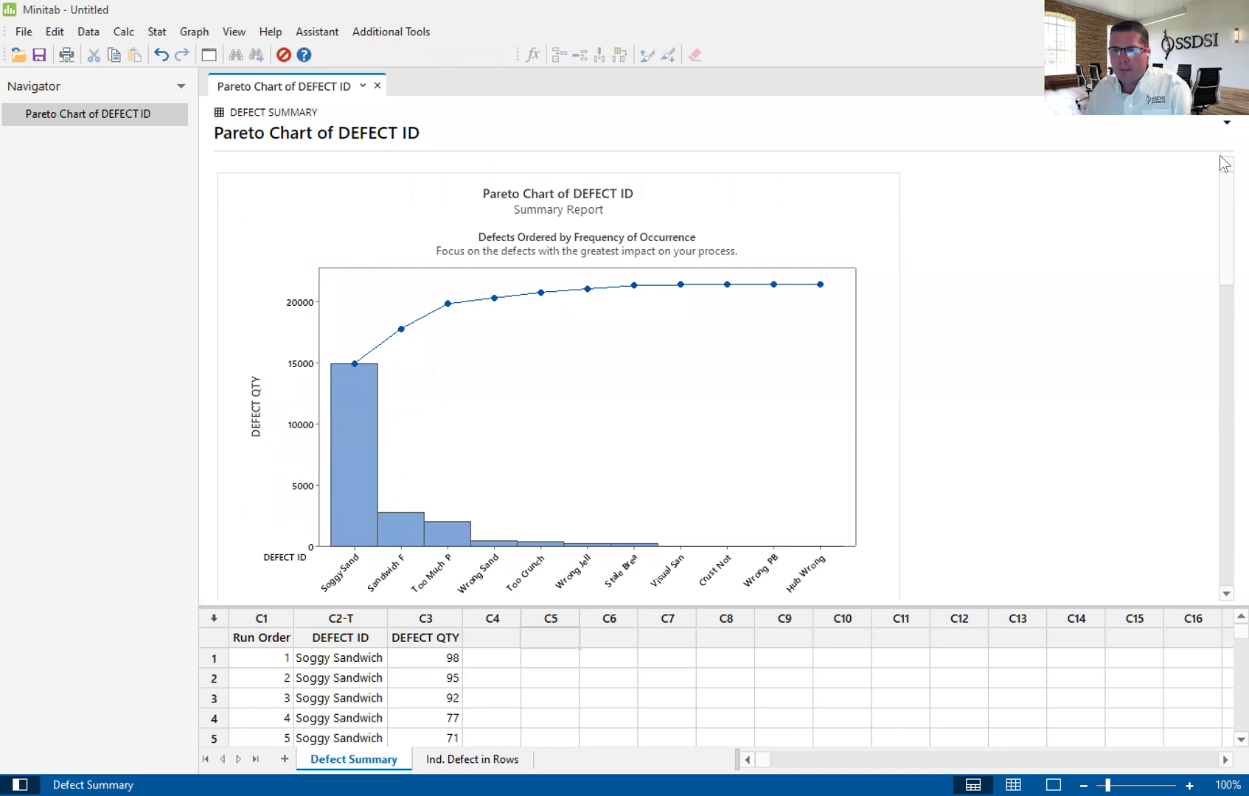
# Step: Reopen the Pareto Chart dialog and set it to combine defects of 50 percent or less
pyautogui.click(209, 55)
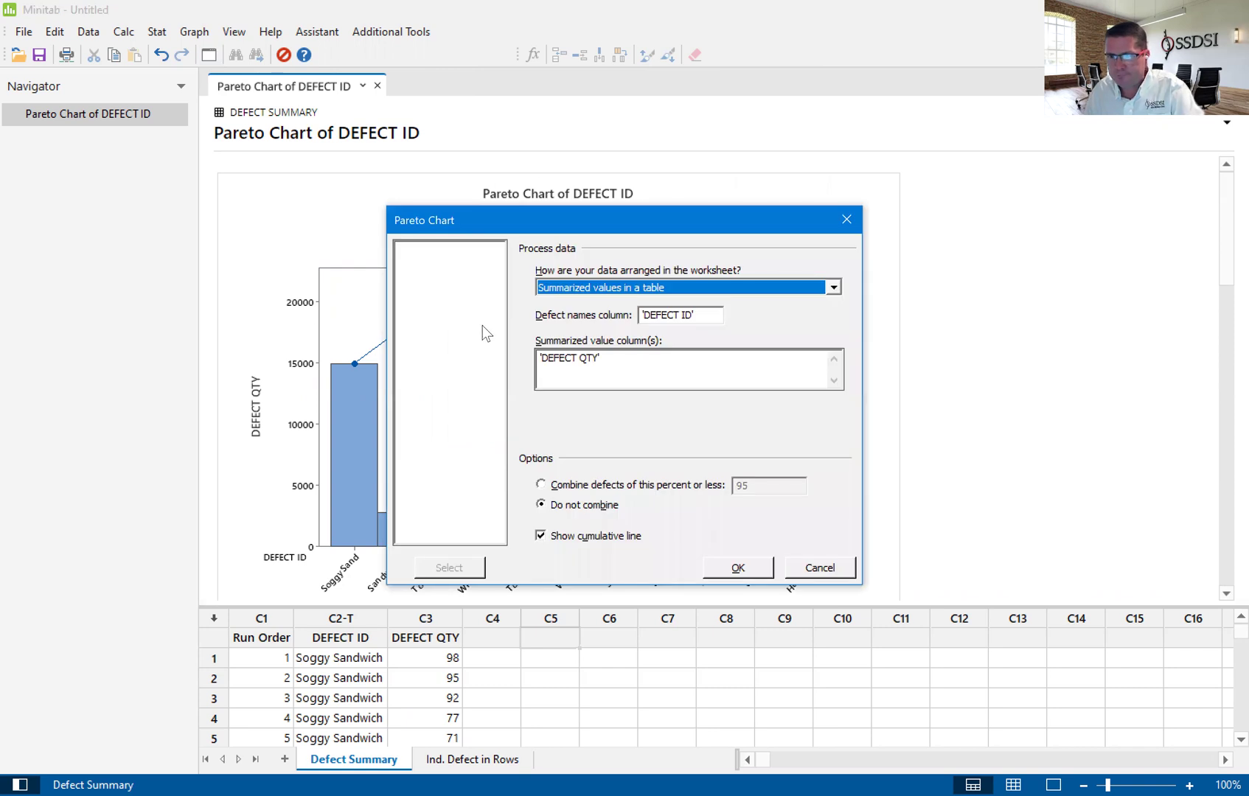
pyautogui.click(540, 484)
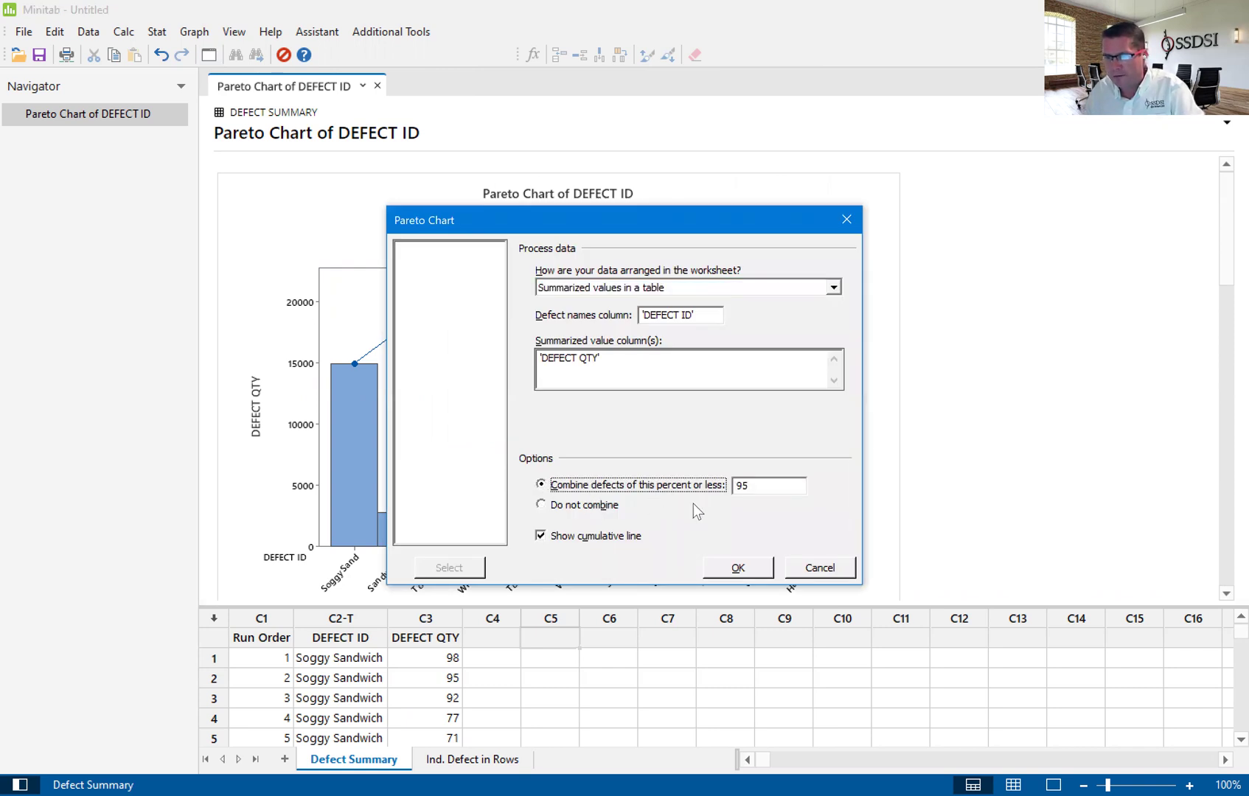
pyautogui.moveTo(769, 490); pyautogui.dragTo(736, 483)
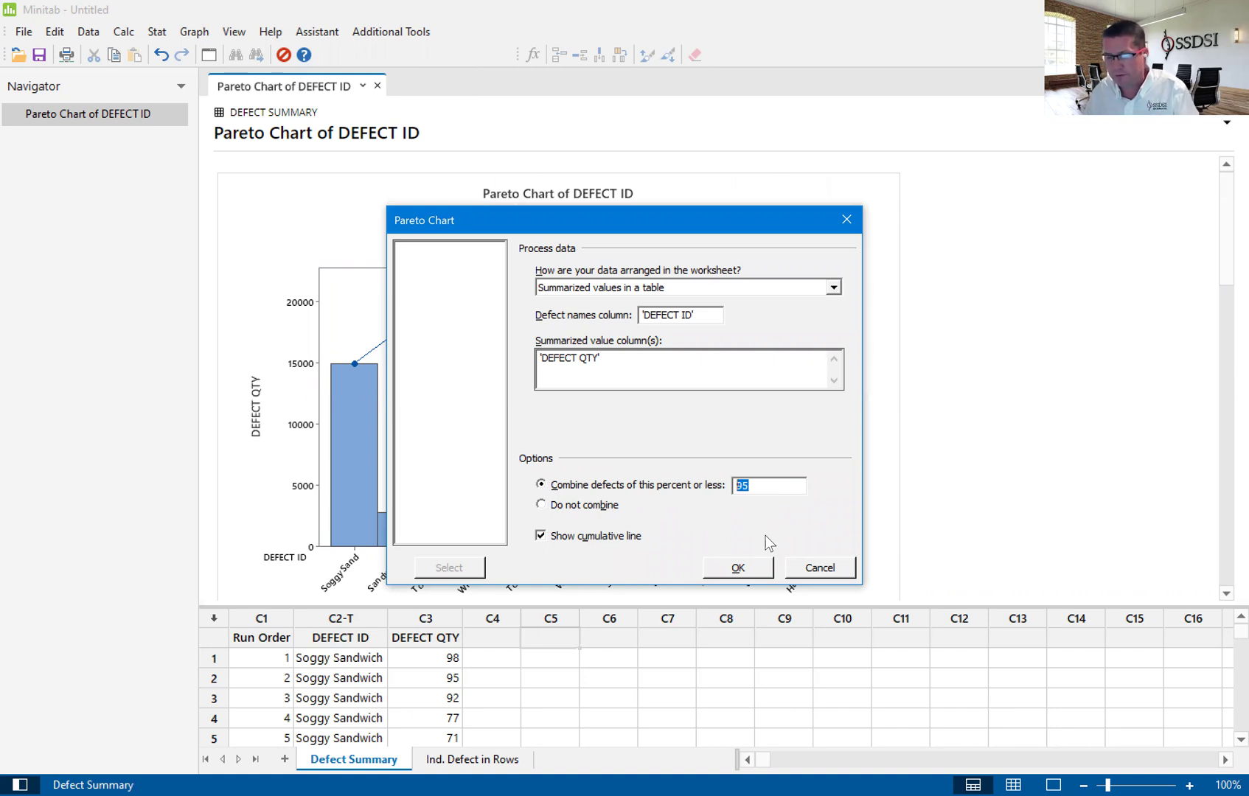
pyautogui.write('50')
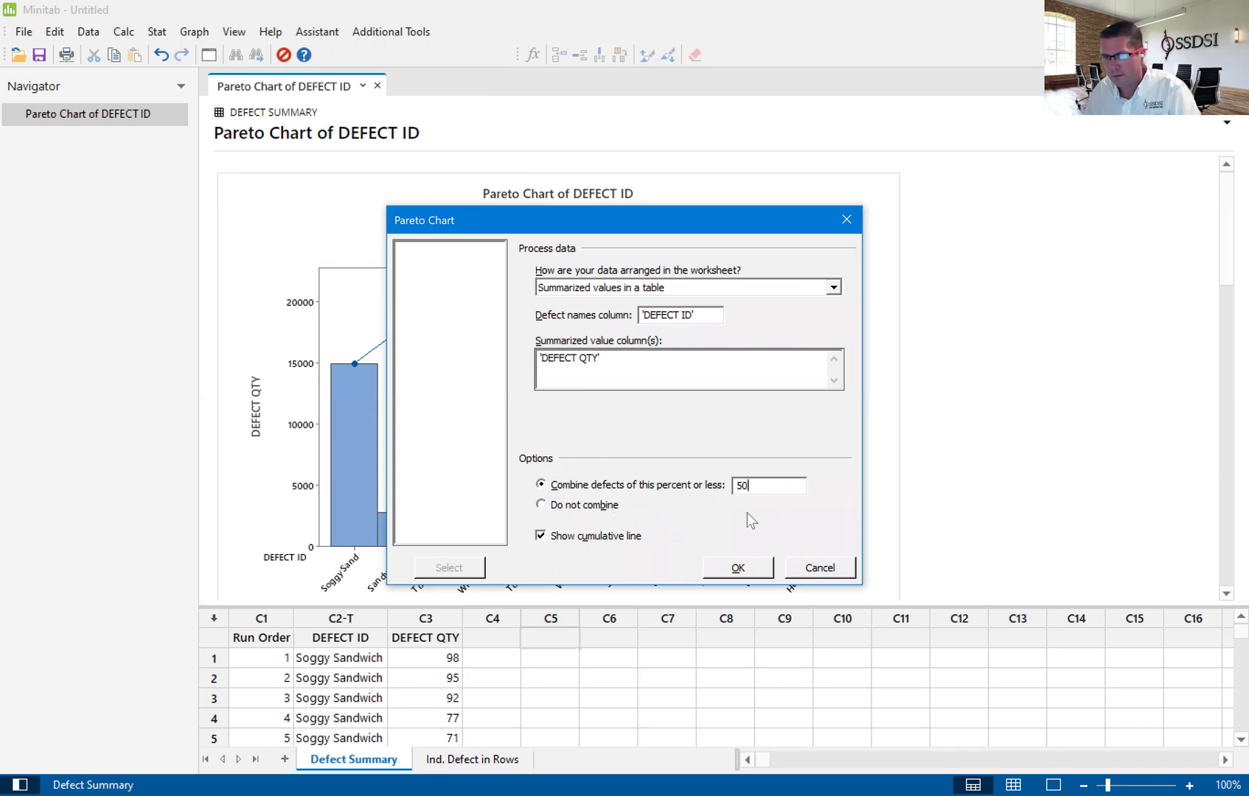
# Step: Generate the chart showing Soggy Sandwich (69.9%) and Other (30.1%), then reopen its settings
pyautogui.click(738, 569)
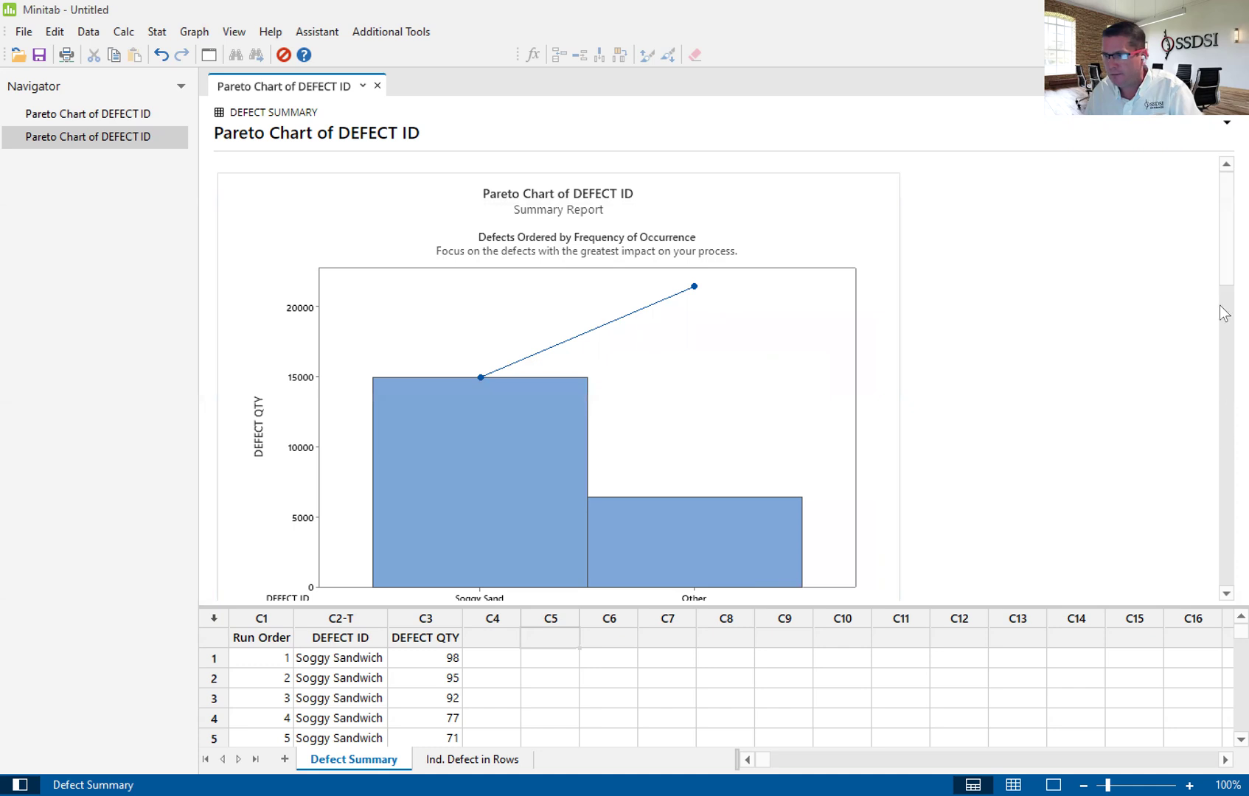
pyautogui.moveTo(1223, 276); pyautogui.dragTo(1223, 322)
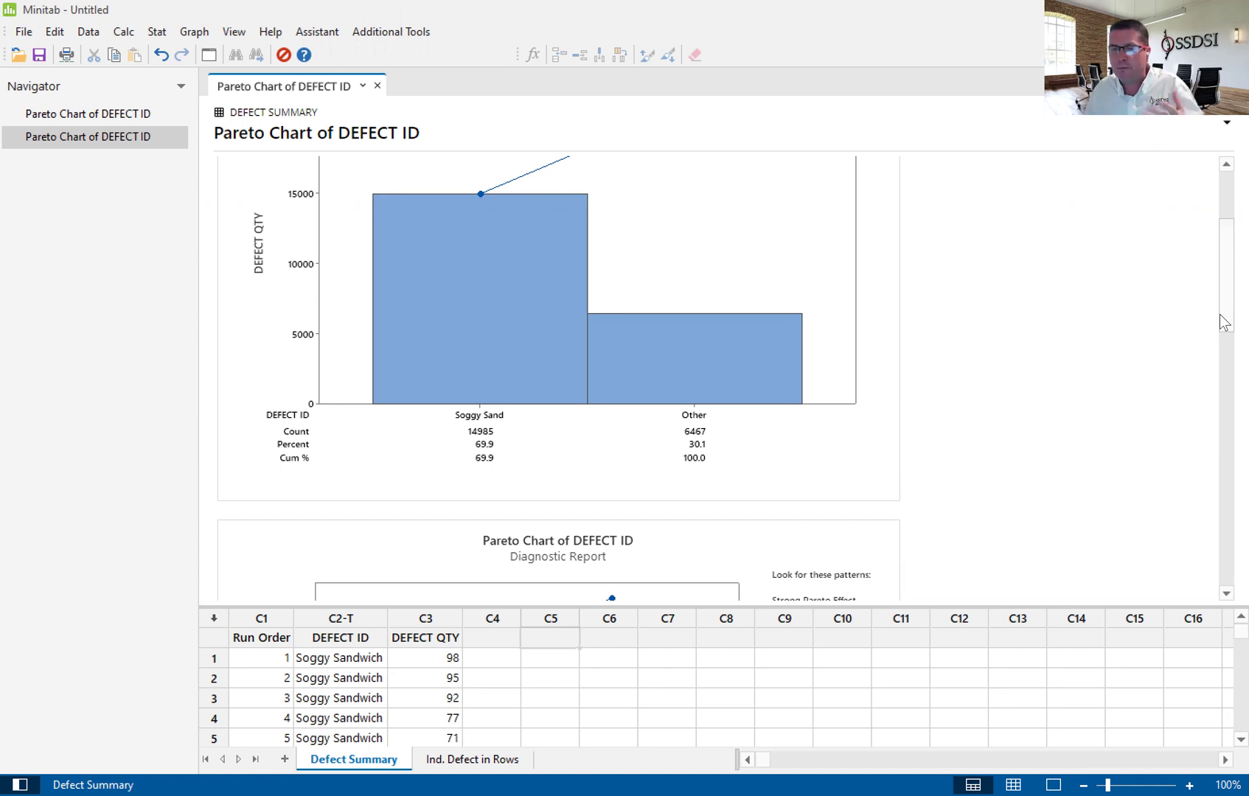
pyautogui.click(208, 54)
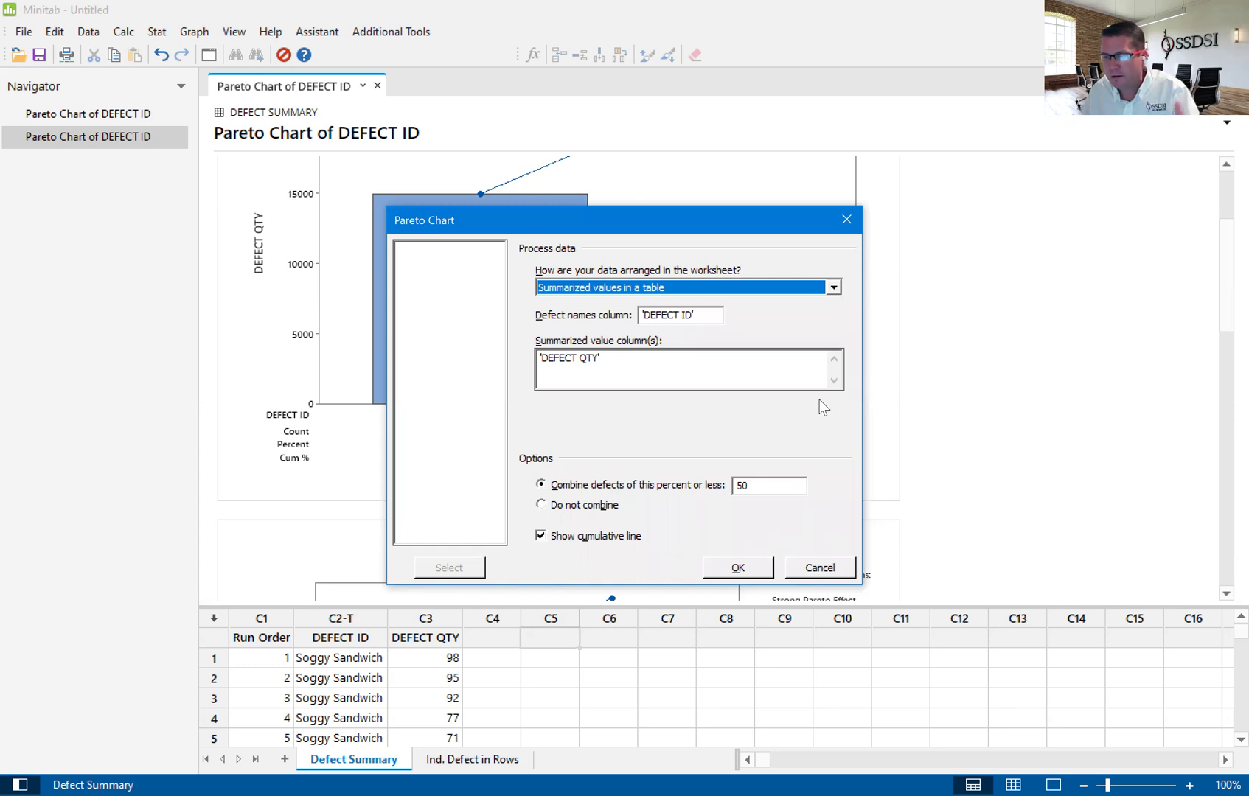
# Step: Rerun the chart at a 75 percent combine threshold, giving Soggy Sandwich, Sandwich F and Other
pyautogui.doubleClick(765, 486)
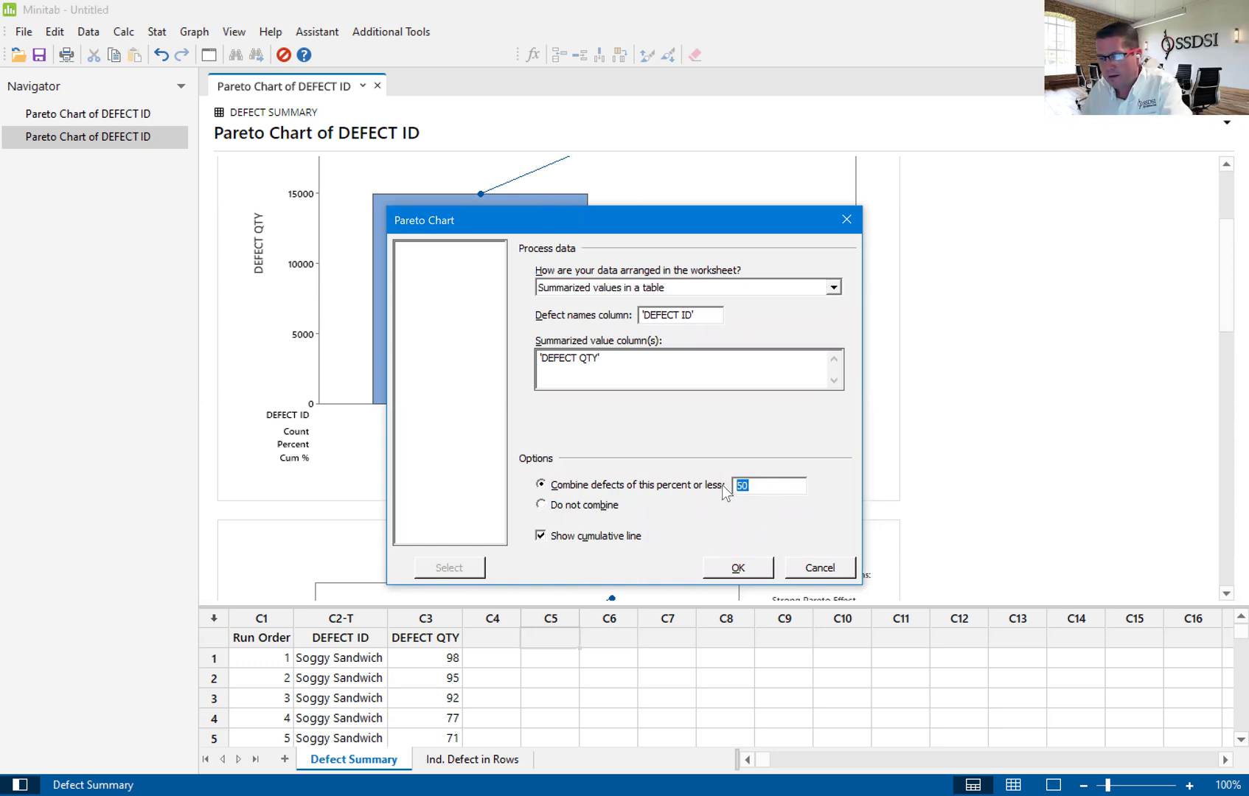
pyautogui.write('75')
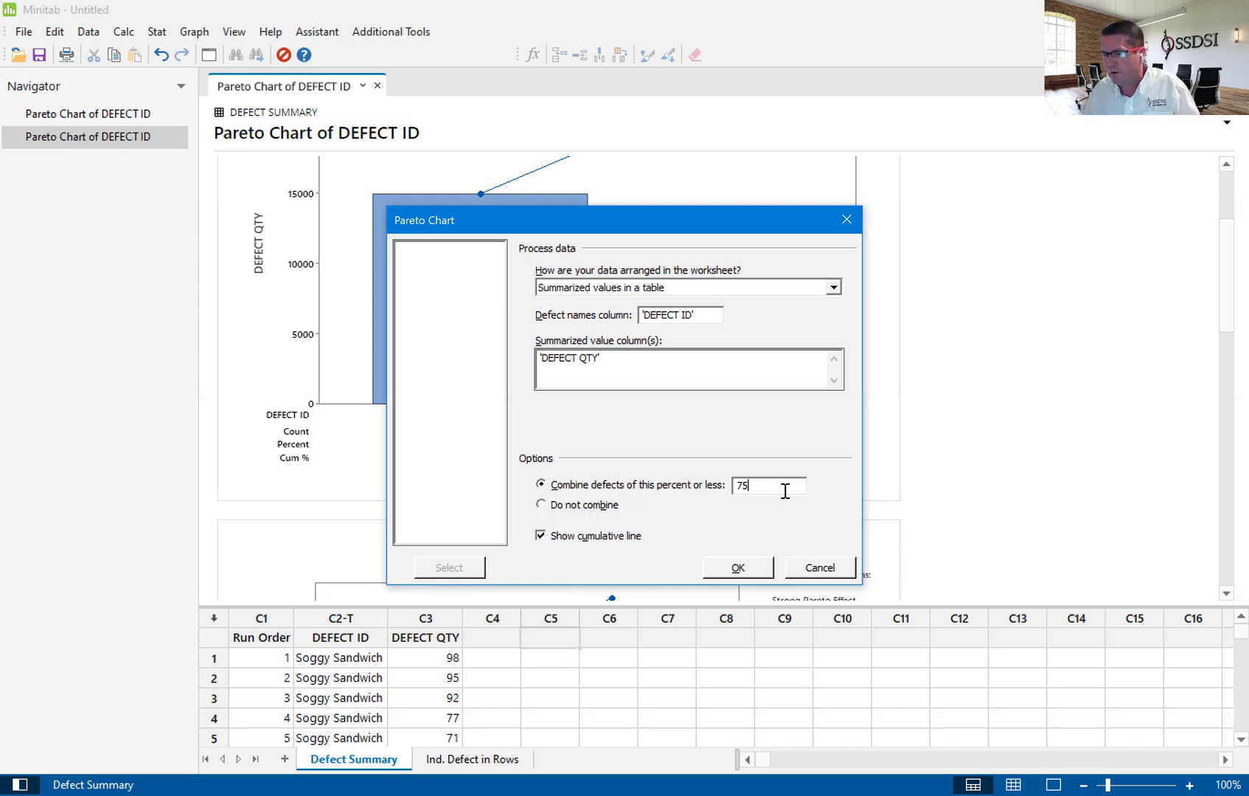
pyautogui.click(740, 566)
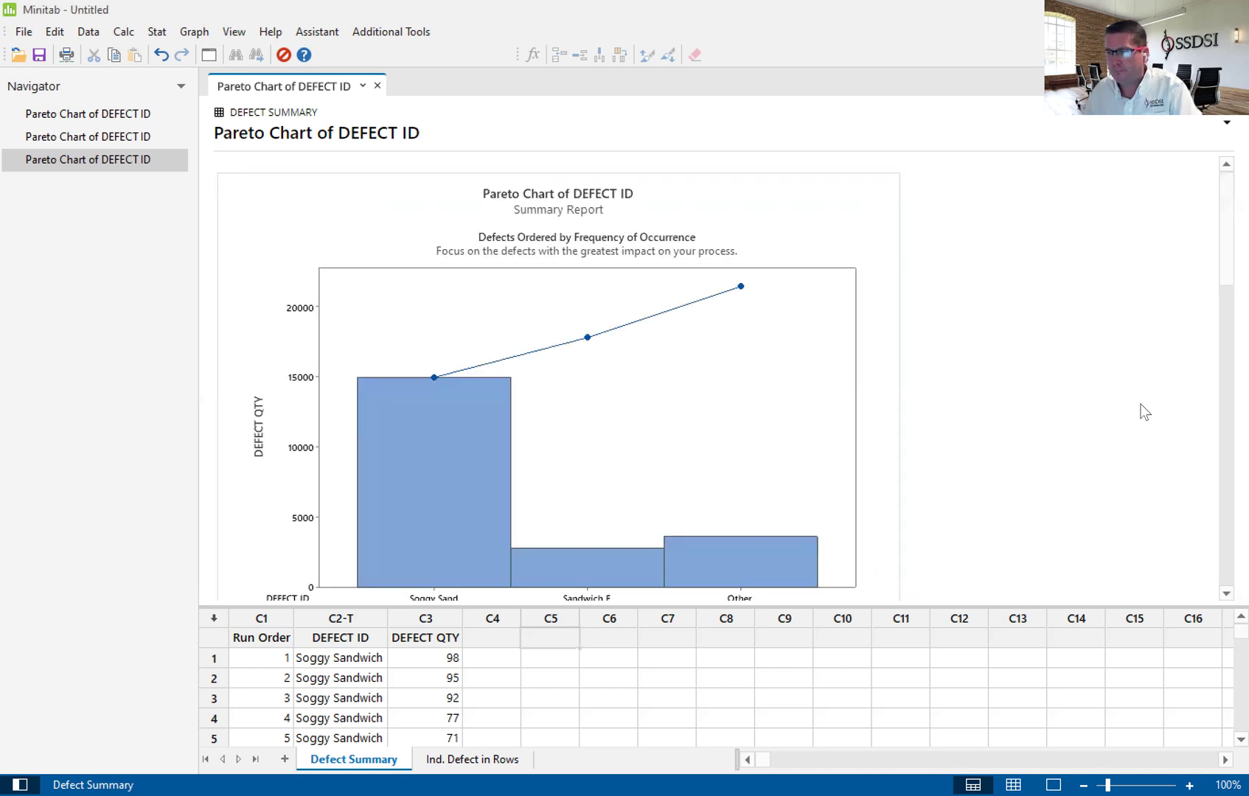
pyautogui.moveTo(1219, 278); pyautogui.dragTo(1219, 313)
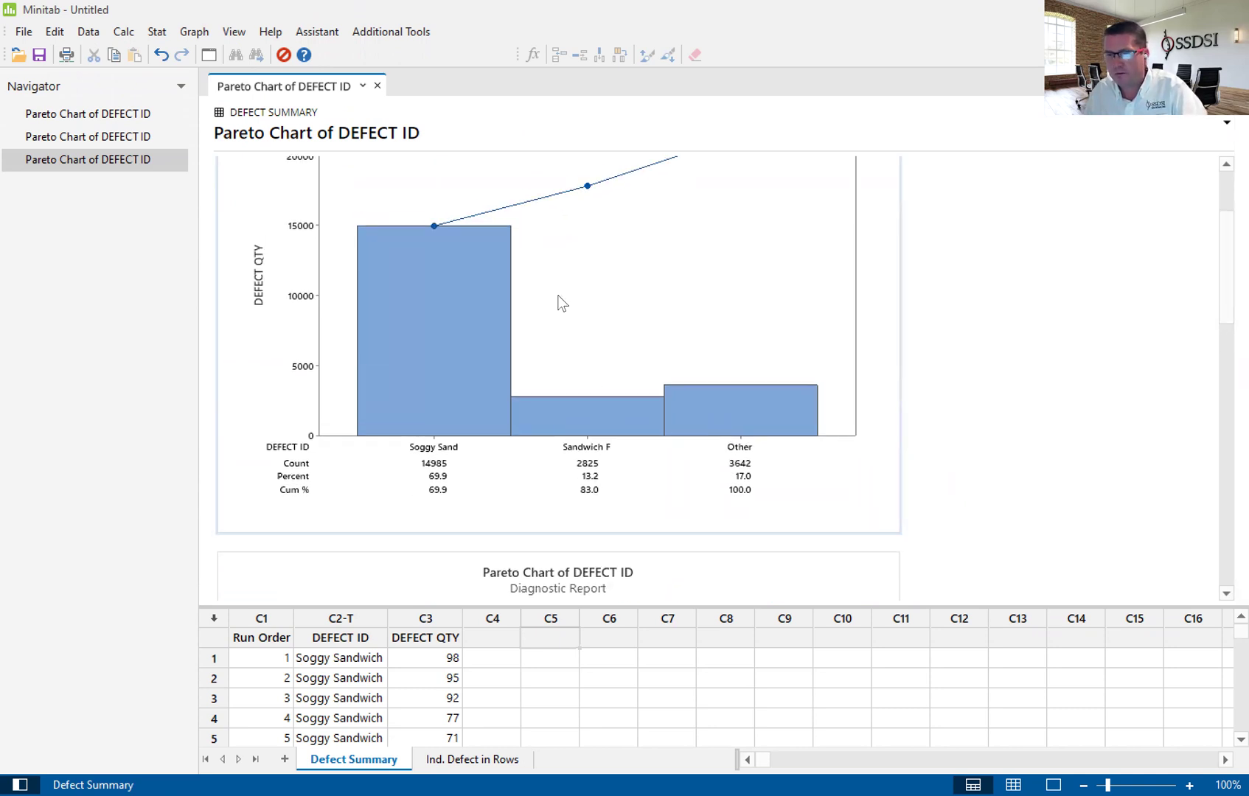
# Step: Rerun the chart at 85 percent, adding a Too Much P bar (9.5%) before Other
pyautogui.click(209, 55)
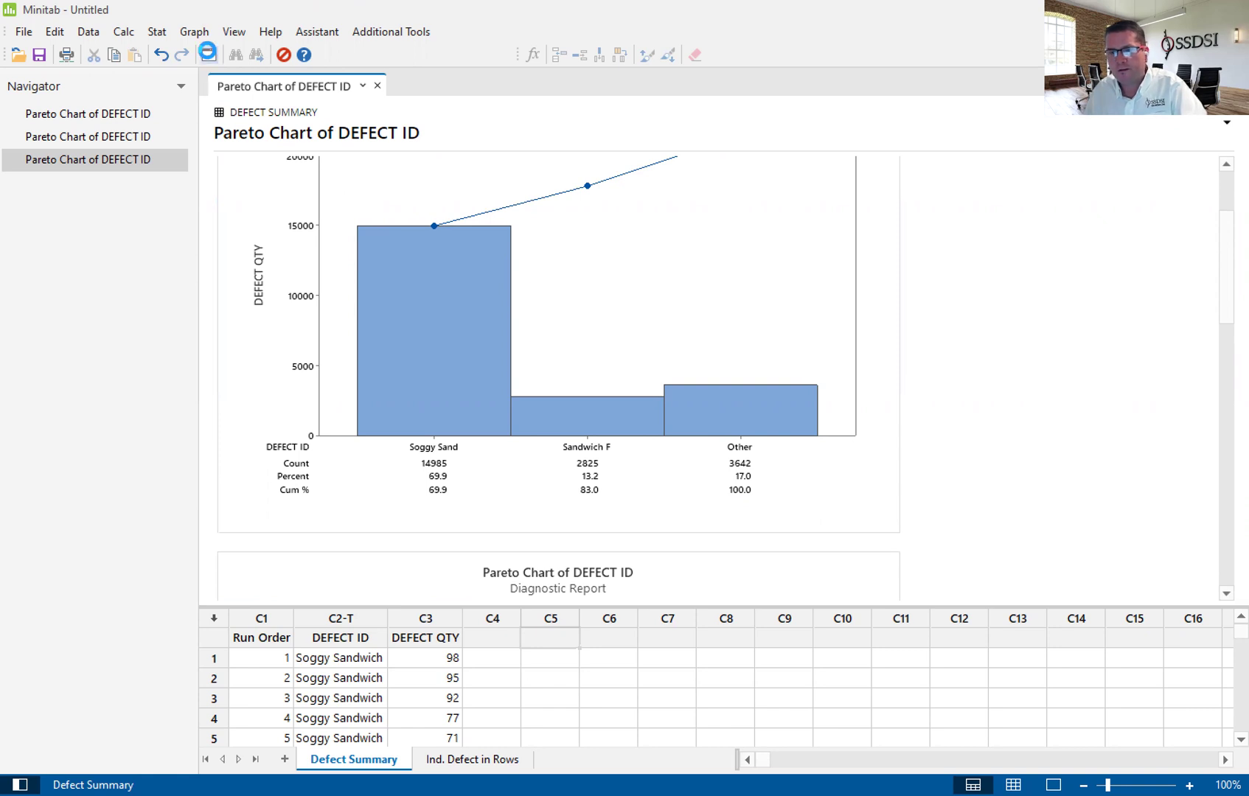
pyautogui.moveTo(768, 482); pyautogui.dragTo(736, 485)
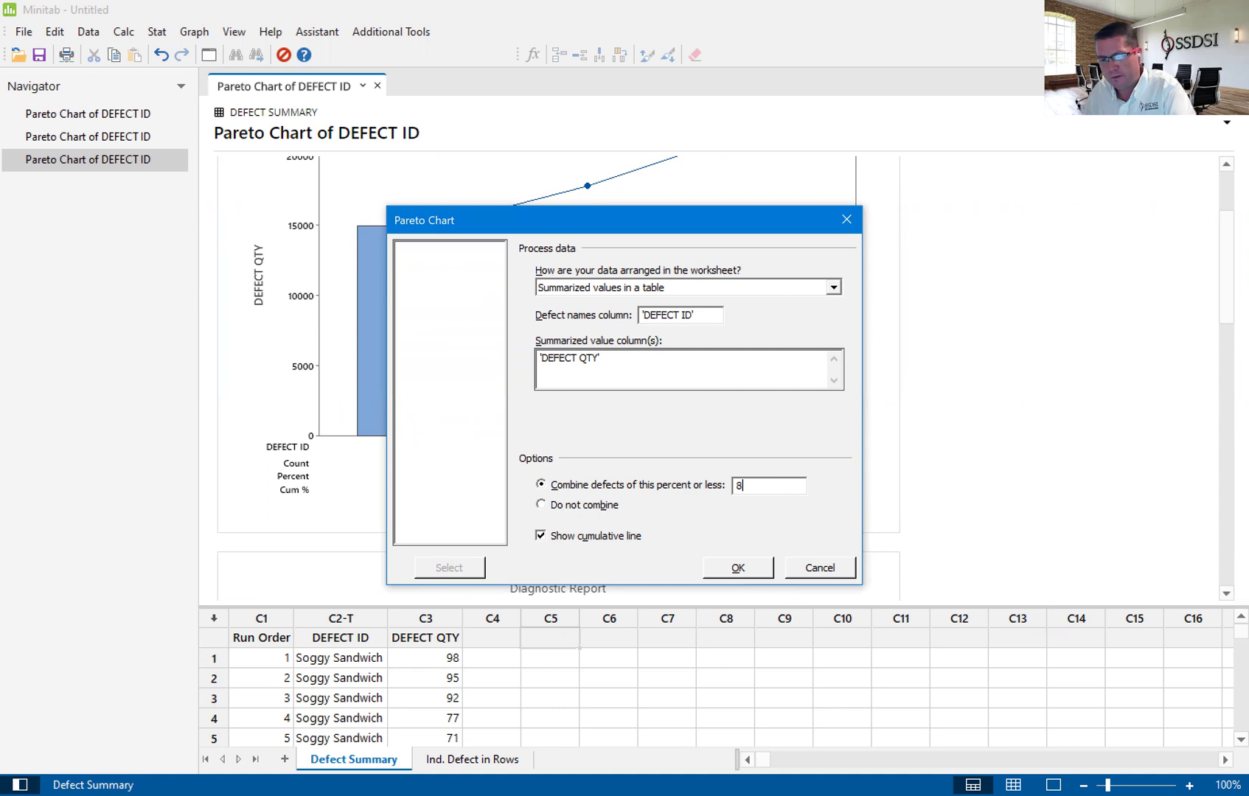
pyautogui.write('85')
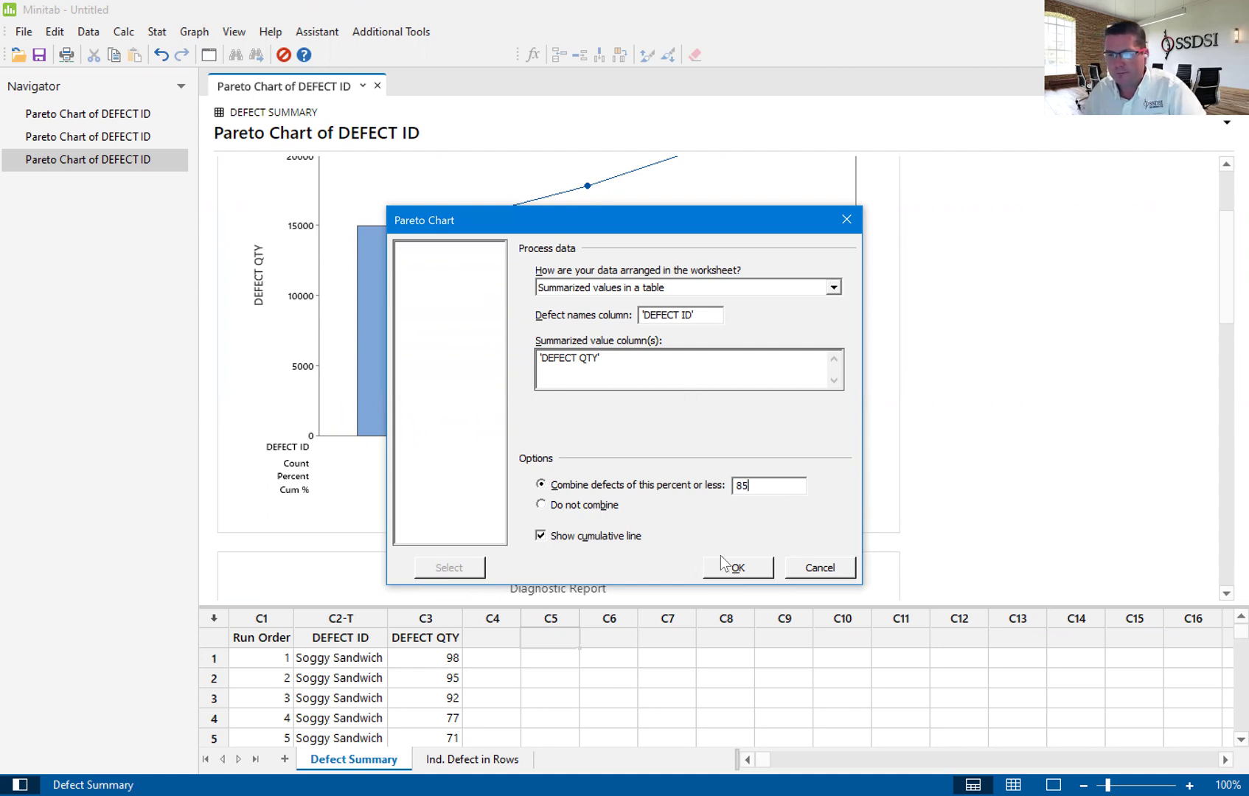
pyautogui.click(738, 565)
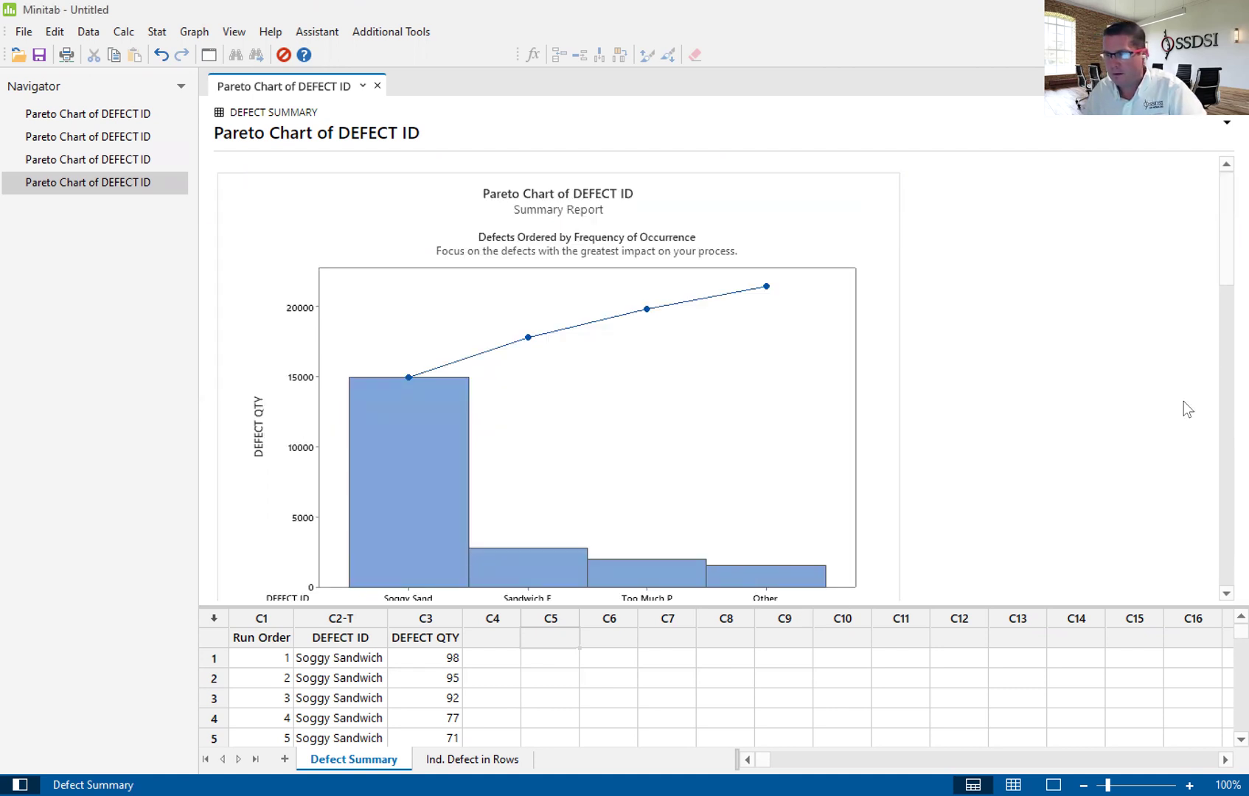
pyautogui.moveTo(1224, 278); pyautogui.dragTo(1224, 328)
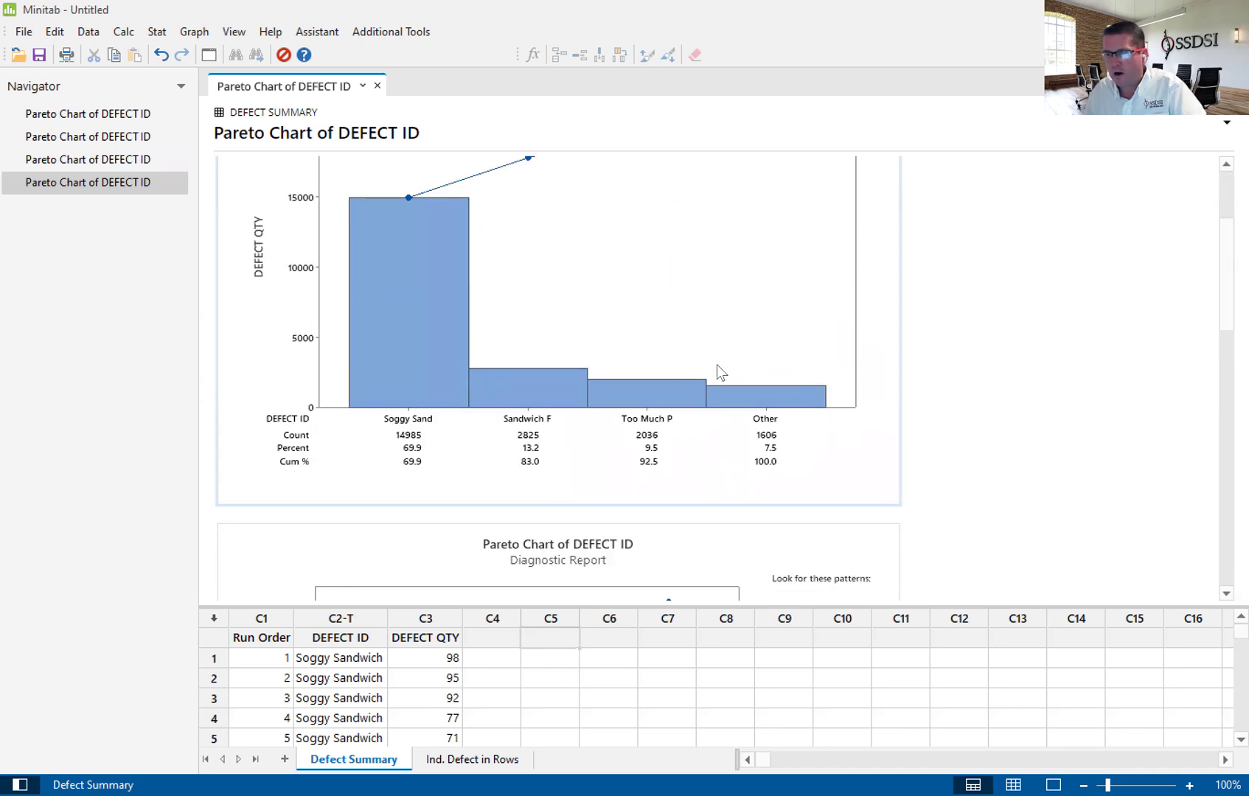
pyautogui.moveTo(765, 410)
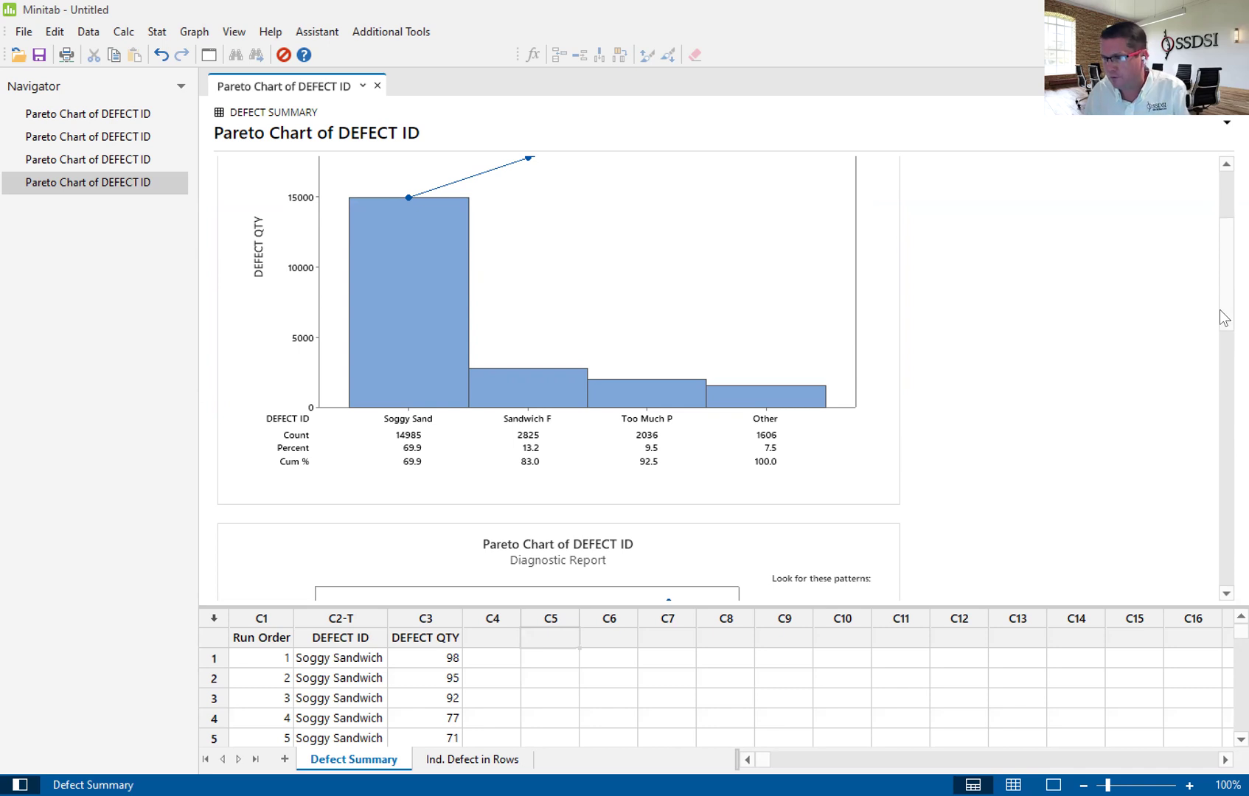
# Step: Reopen the Pareto settings, try the one-defect-per-row arrangement, then cancel
pyautogui.click(209, 55)
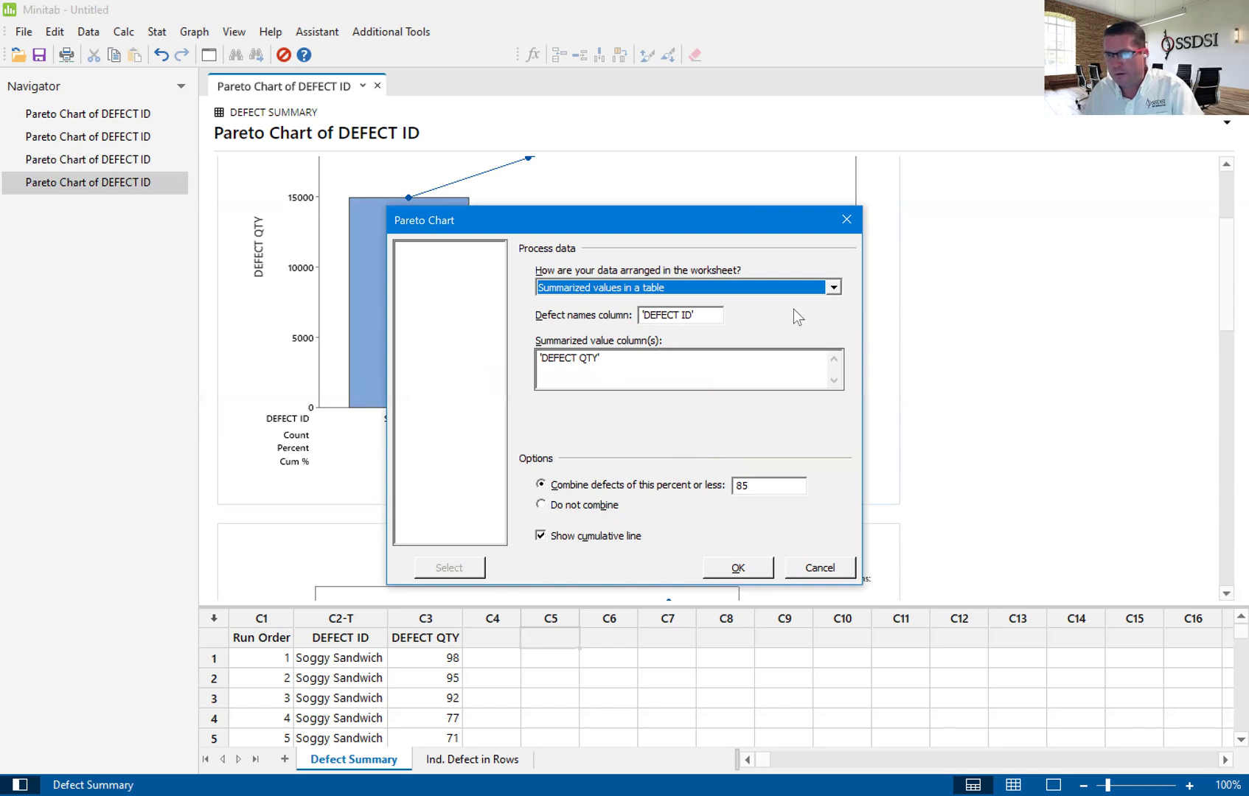
pyautogui.click(825, 287)
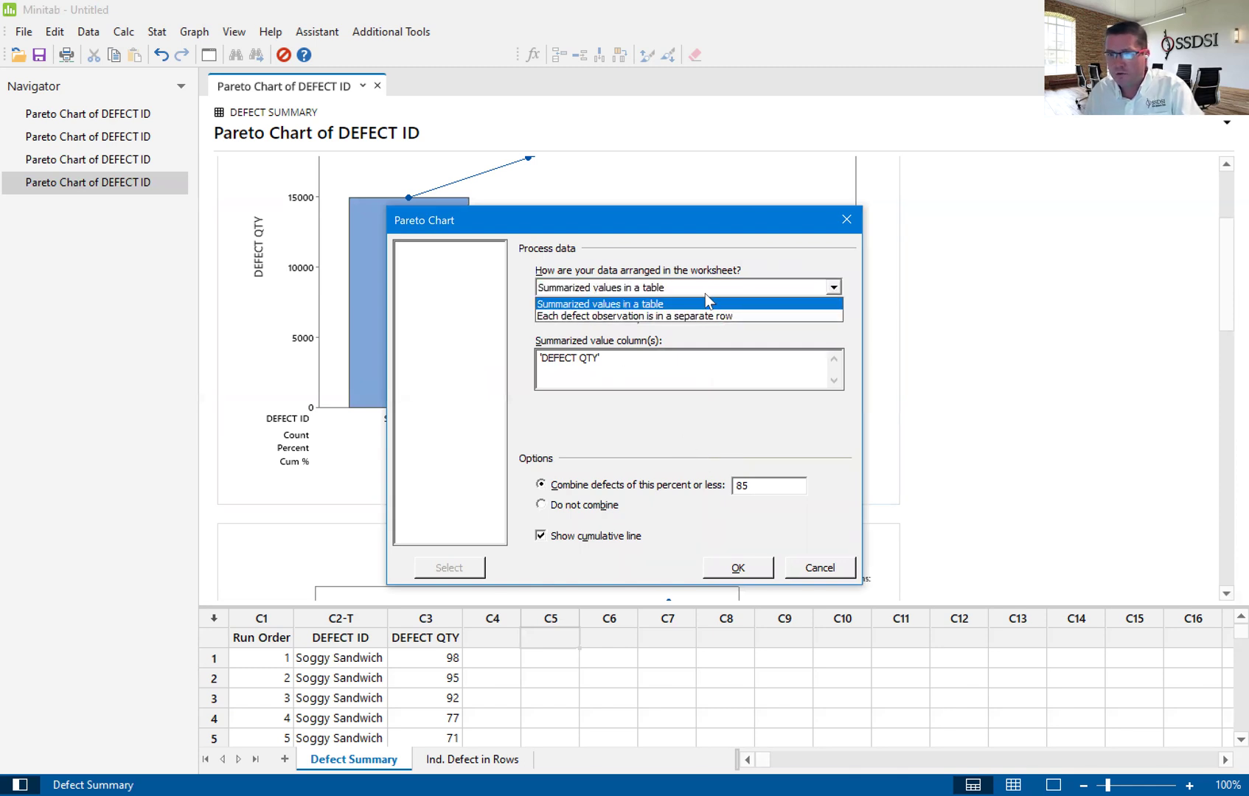
pyautogui.click(692, 316)
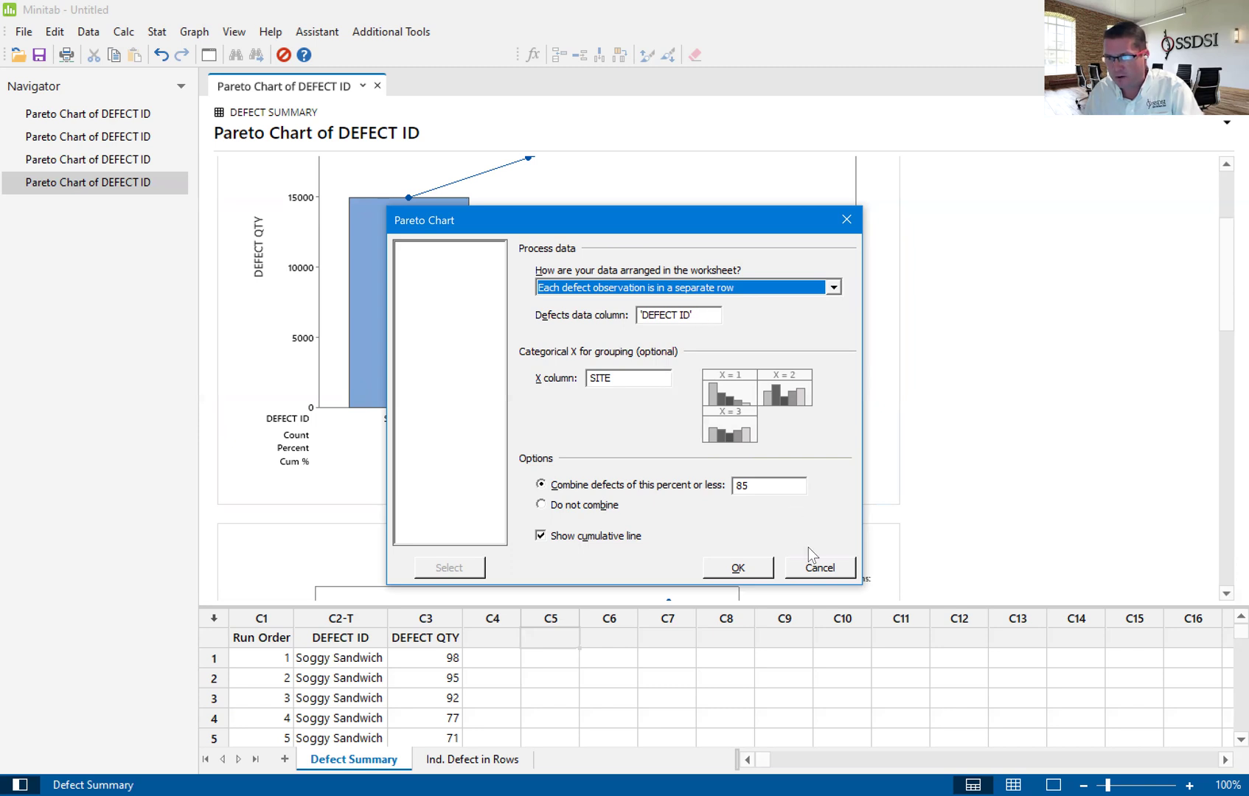
pyautogui.click(812, 569)
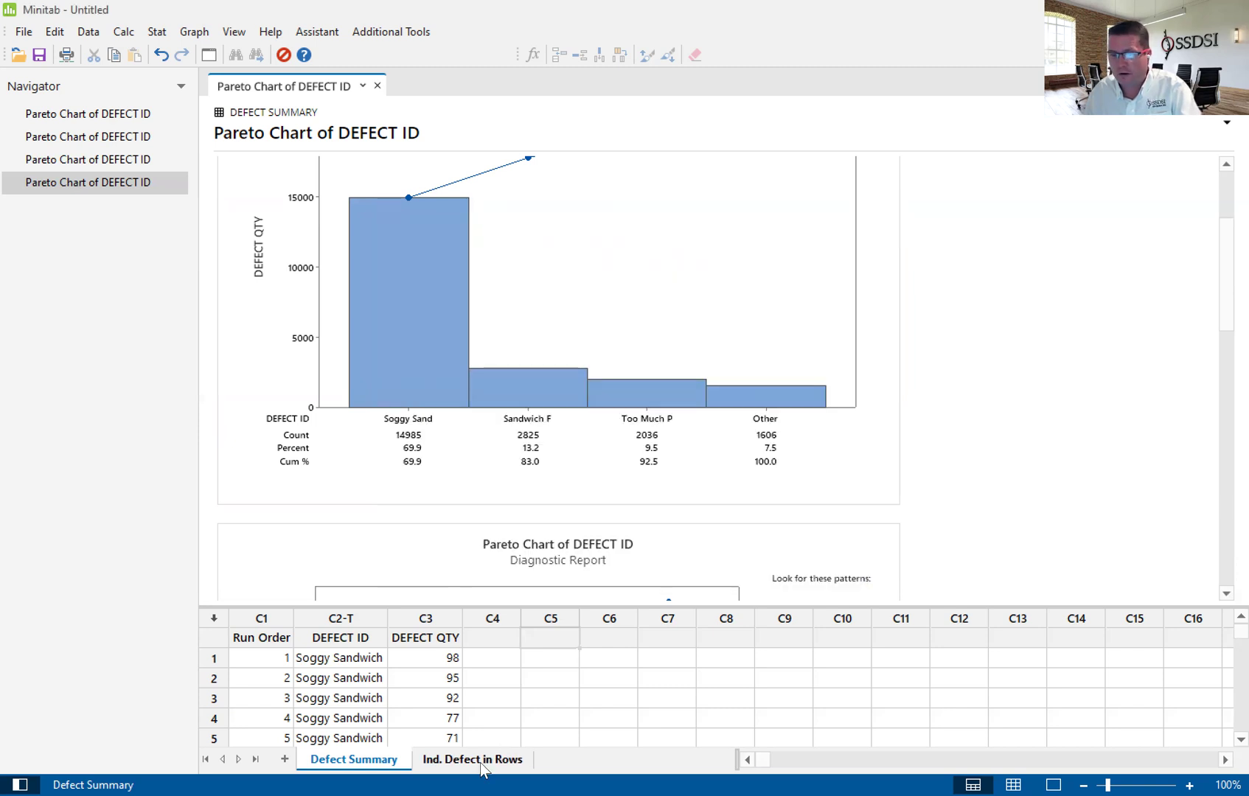
# Step: On the Ind. Defect in Rows sheet, set Pareto data to one defect observation per row
pyautogui.click(480, 760)
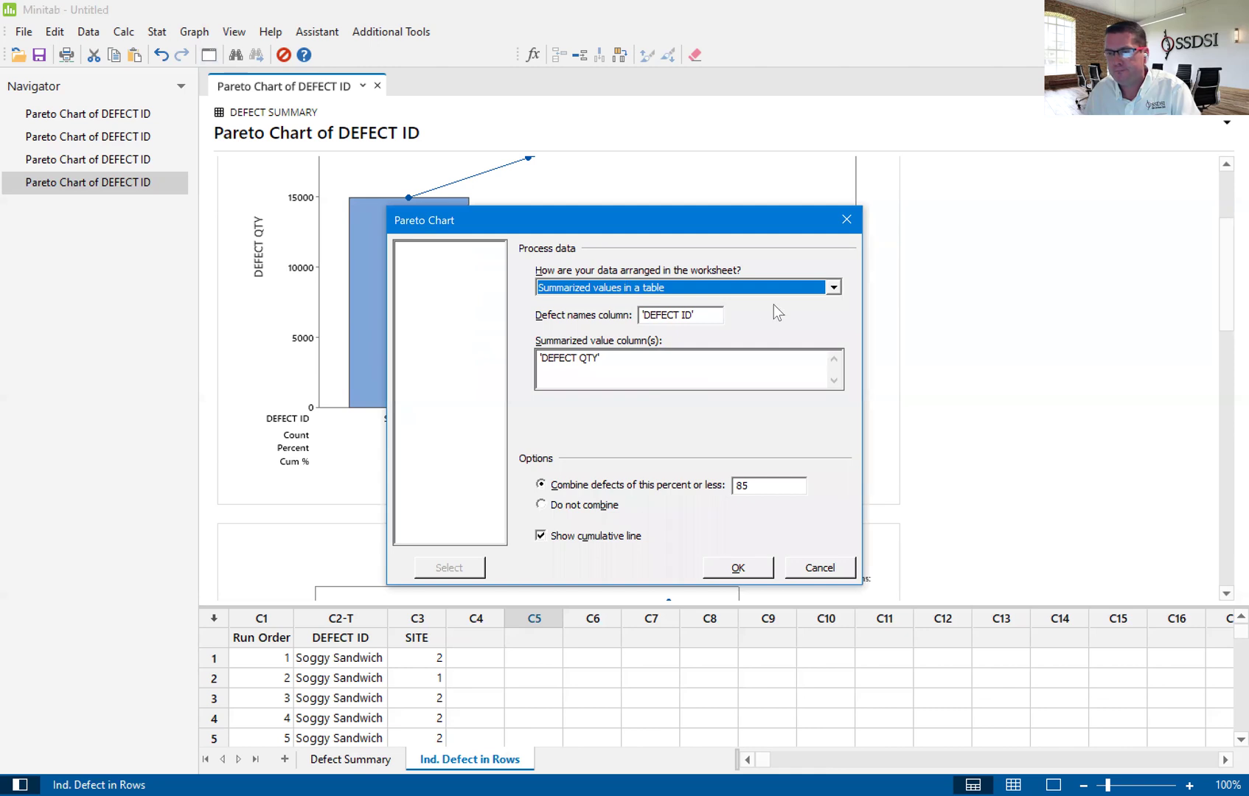
pyautogui.click(832, 289)
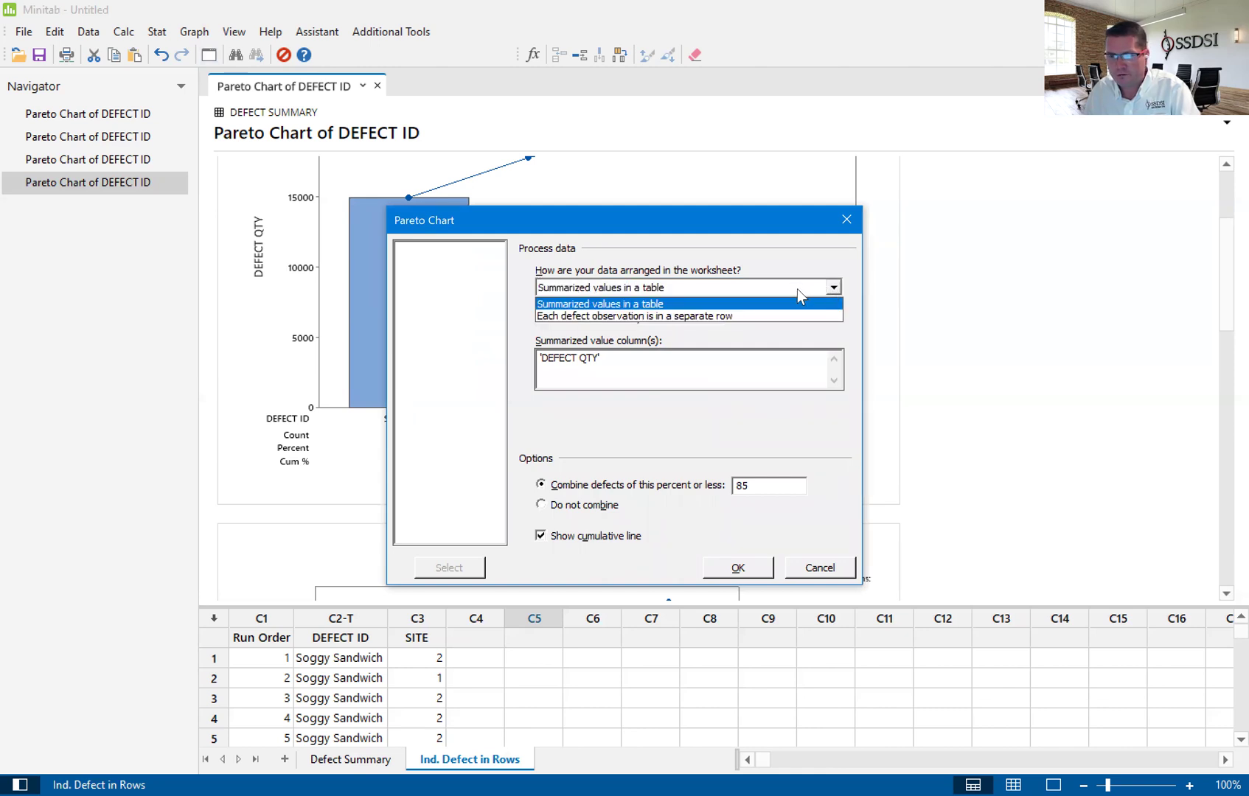
pyautogui.click(779, 315)
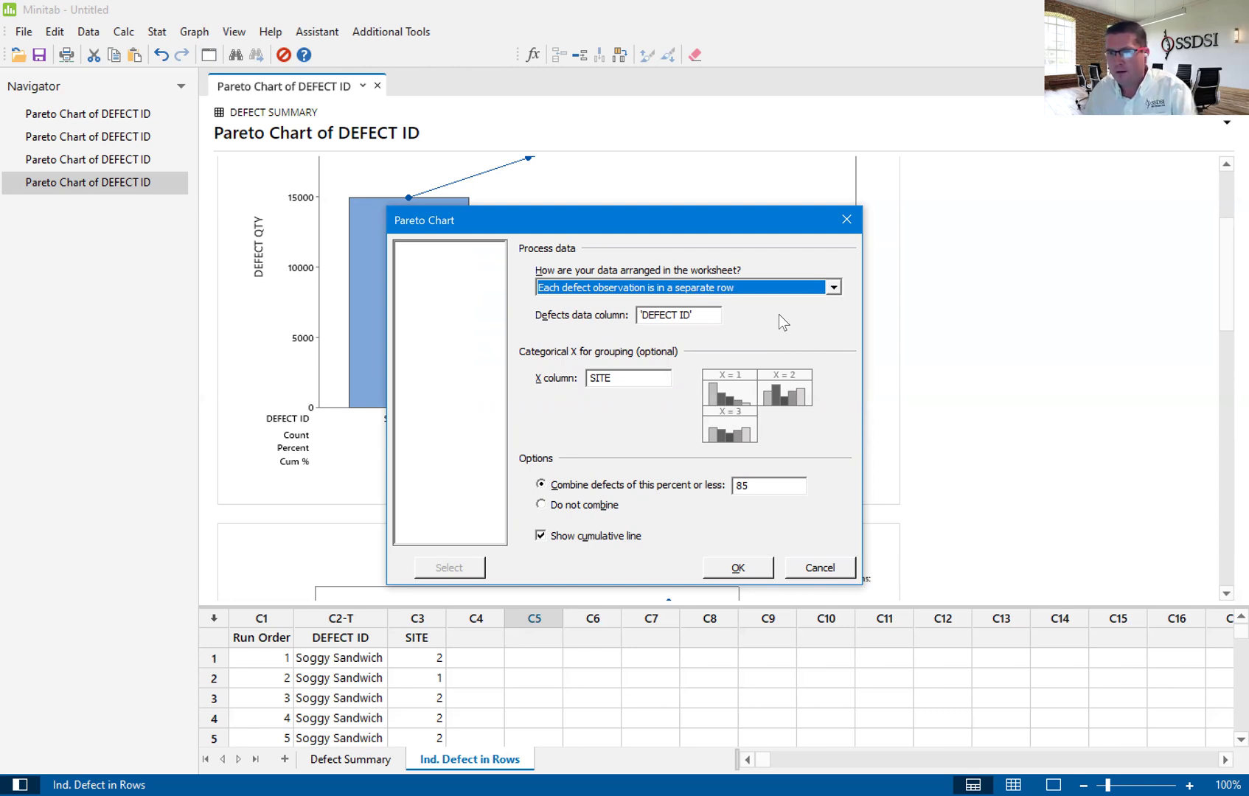
# Step: Check the DEFECT ID and SITE entries and choose Do not combine defects
pyautogui.click(719, 312)
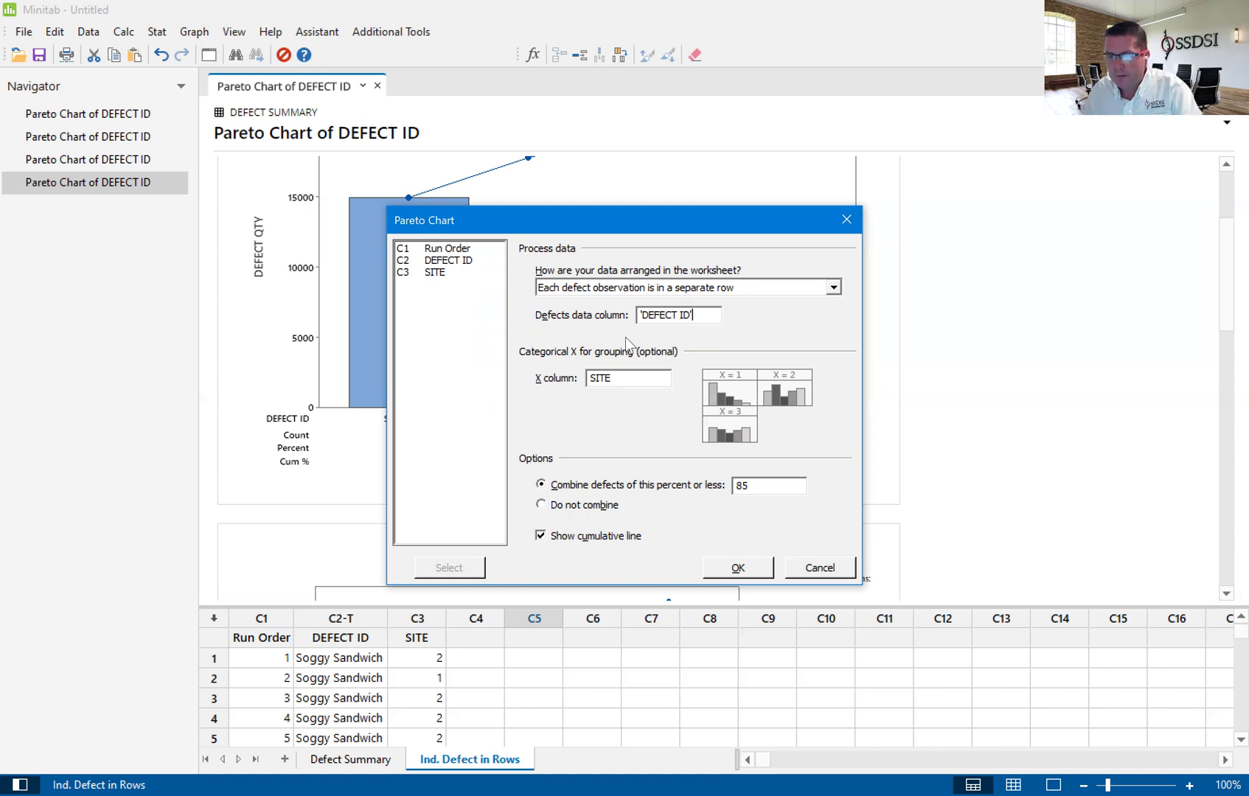
pyautogui.click(628, 379)
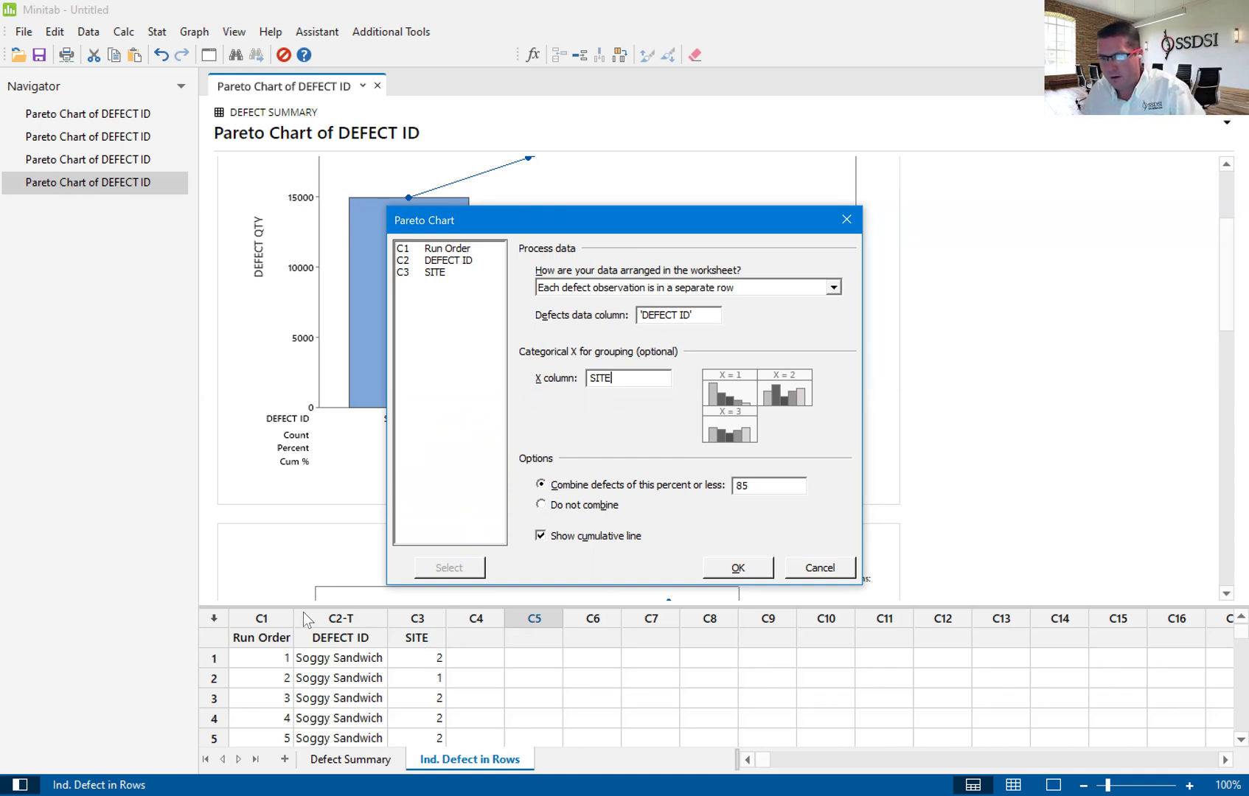
pyautogui.click(542, 506)
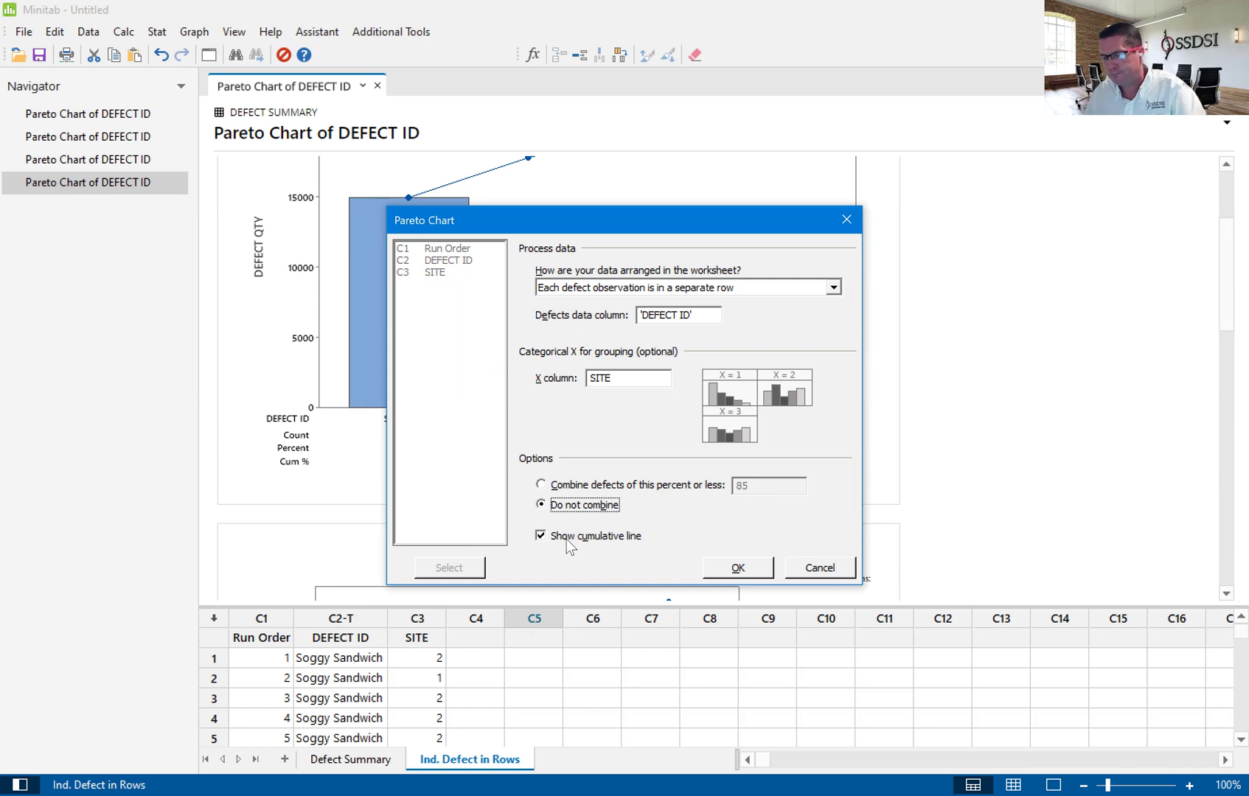
# Step: Generate the DEFECT ID by SITE Pareto chart for sites 1–4 and scroll down its summary report
pyautogui.click(737, 567)
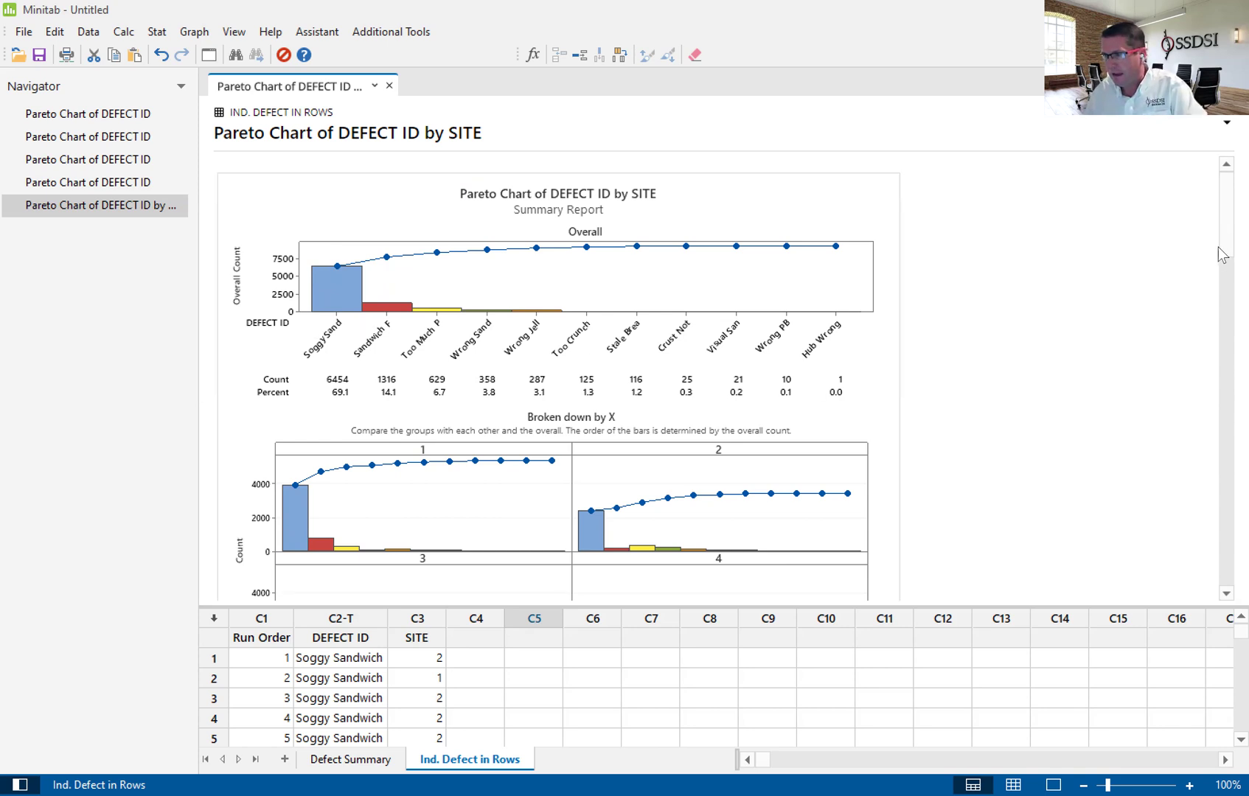
pyautogui.scroll(-3, 1221, 269)
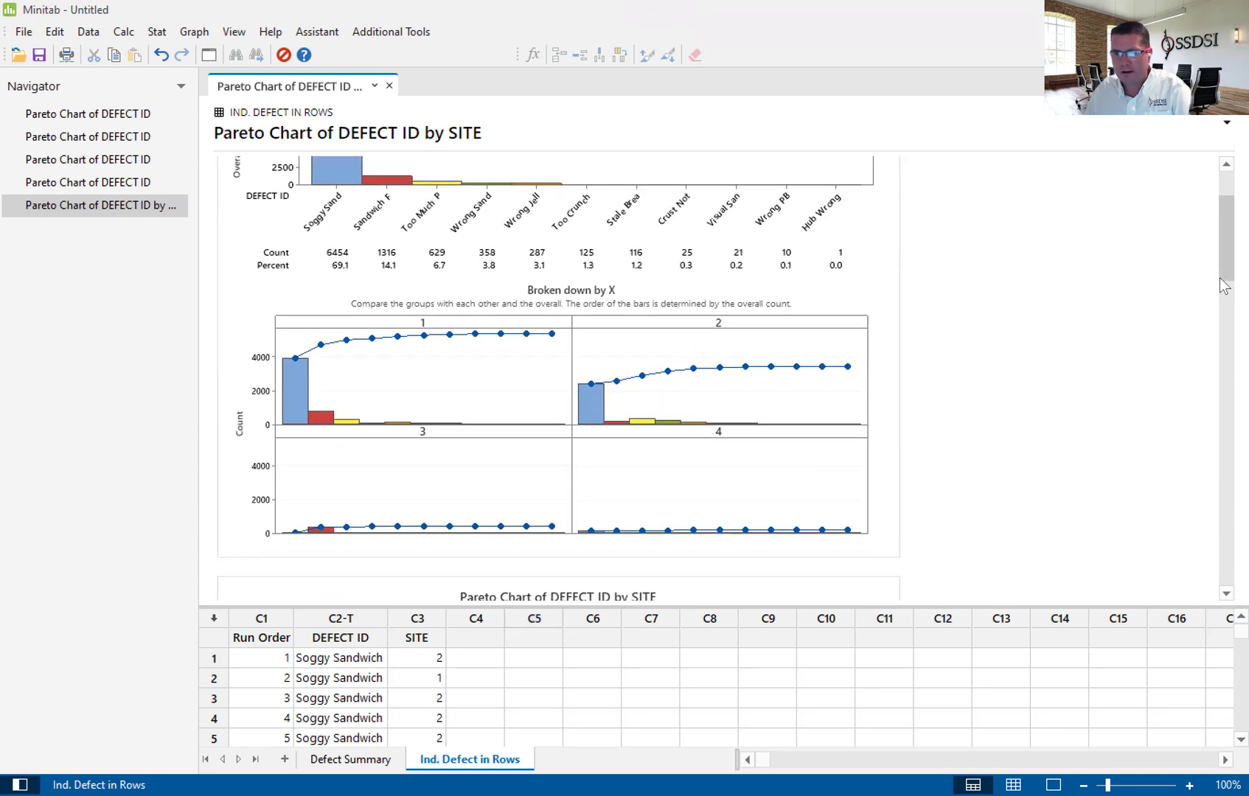
pyautogui.scroll(-1, 1221, 296)
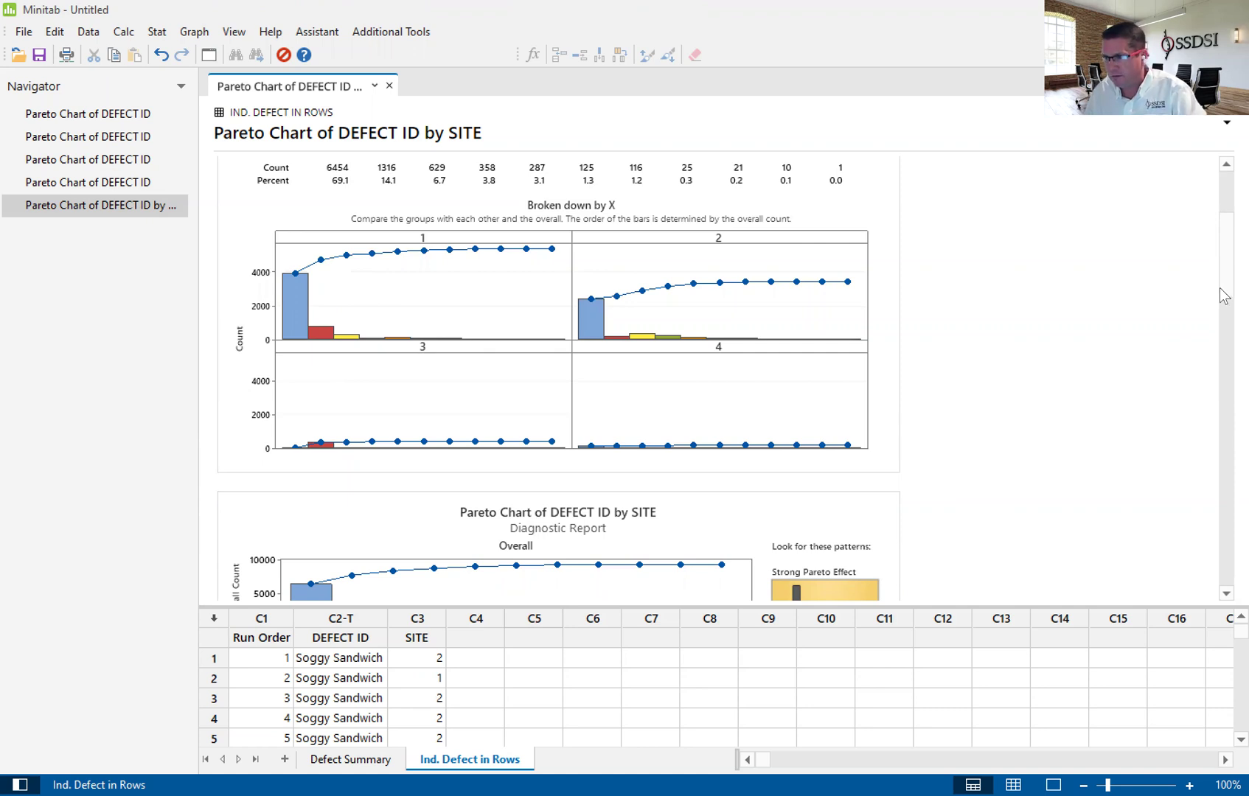
# Step: Scroll to the Summary Statistics Report showing site totals 5356, 3438, 382, 166 and 9342 overall
pyautogui.moveTo(1224, 278); pyautogui.dragTo(1224, 354)
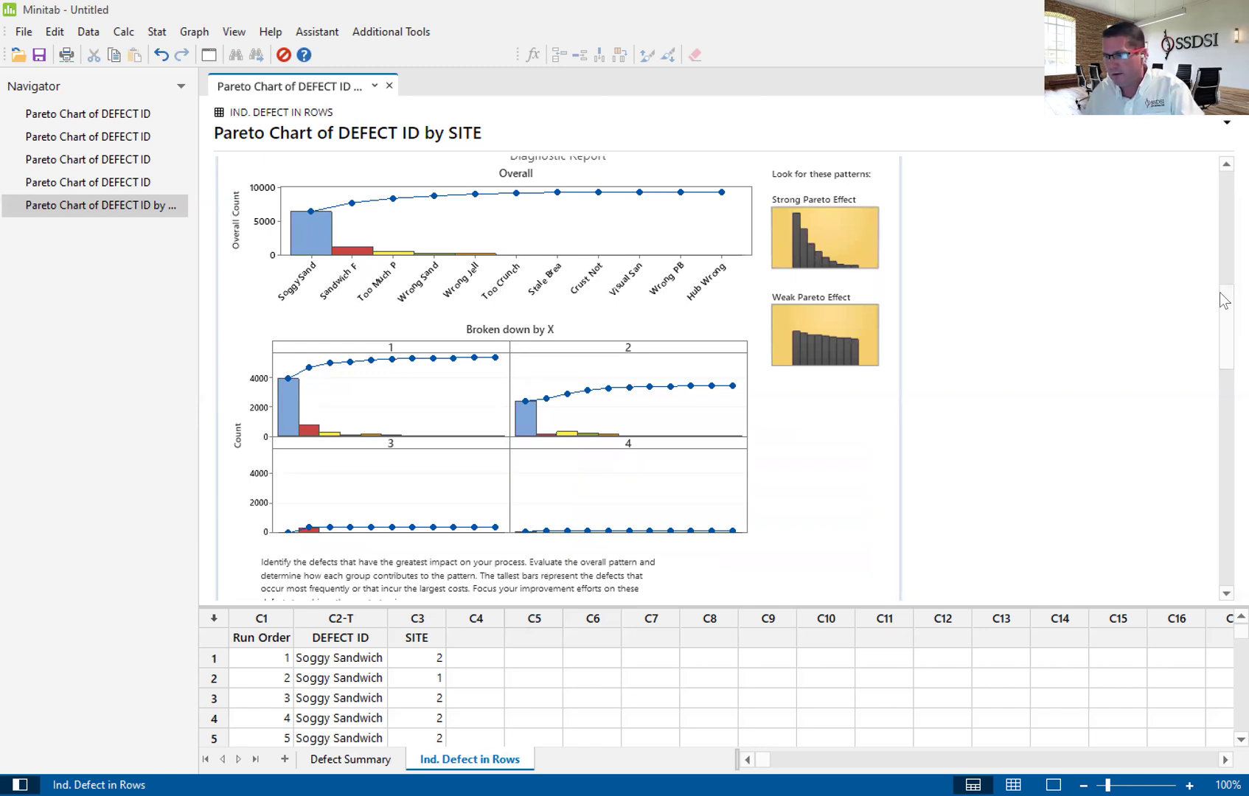
pyautogui.moveTo(1219, 320); pyautogui.dragTo(1220, 405)
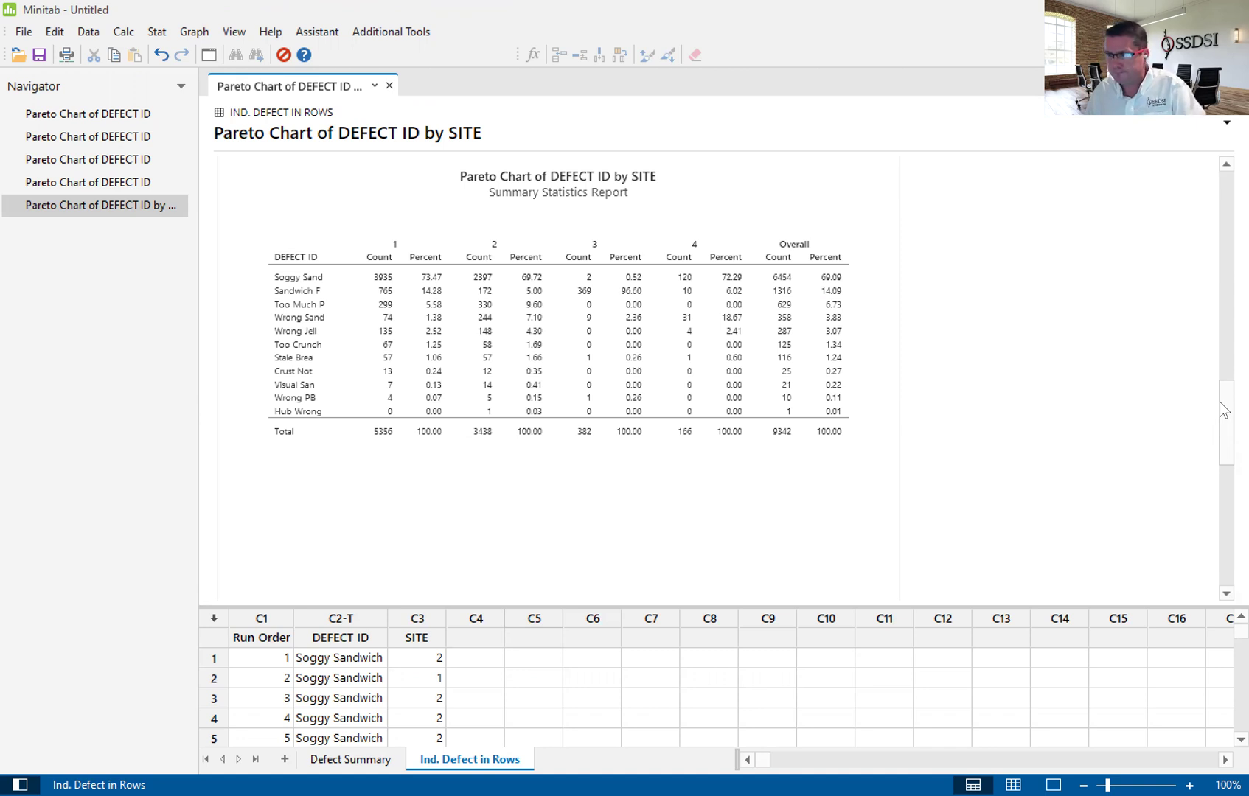
# Step: Scroll to the Report Card advising weighting defects and combining the smallest 5%
pyautogui.moveTo(1220, 409); pyautogui.dragTo(1219, 504)
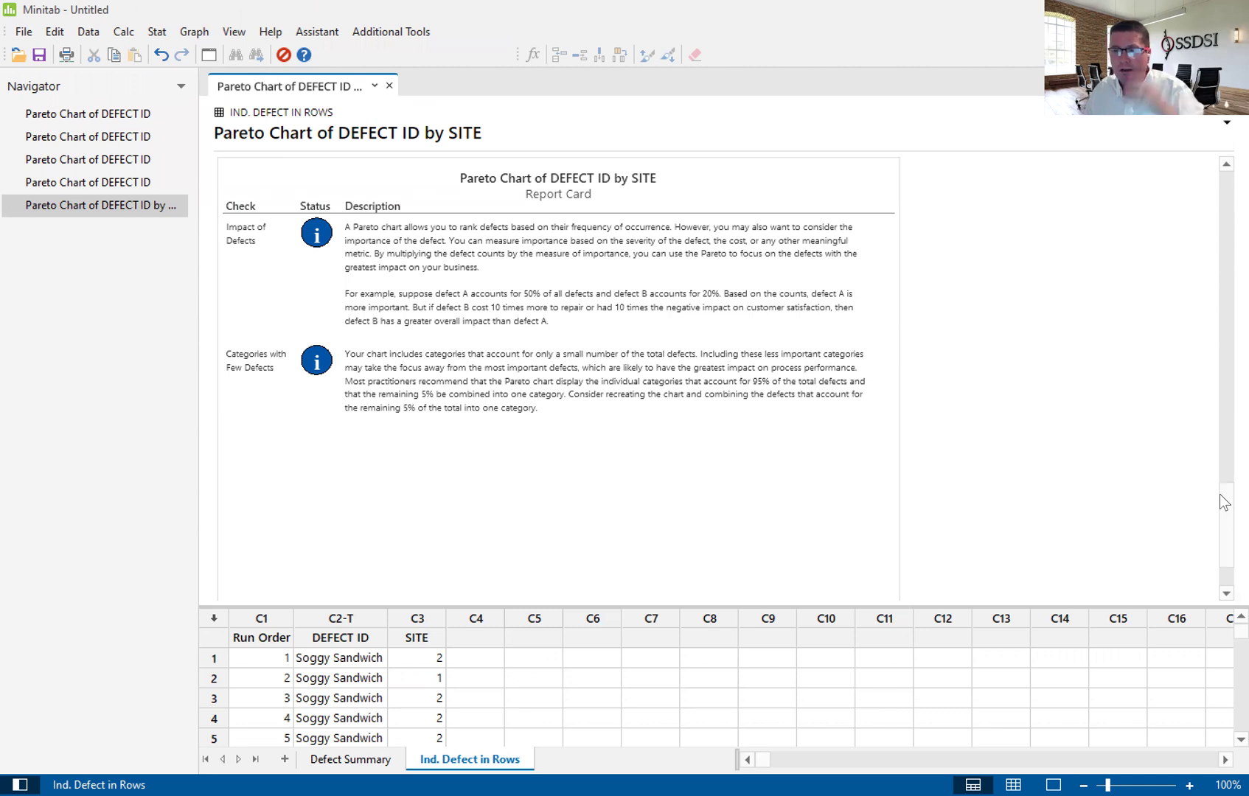